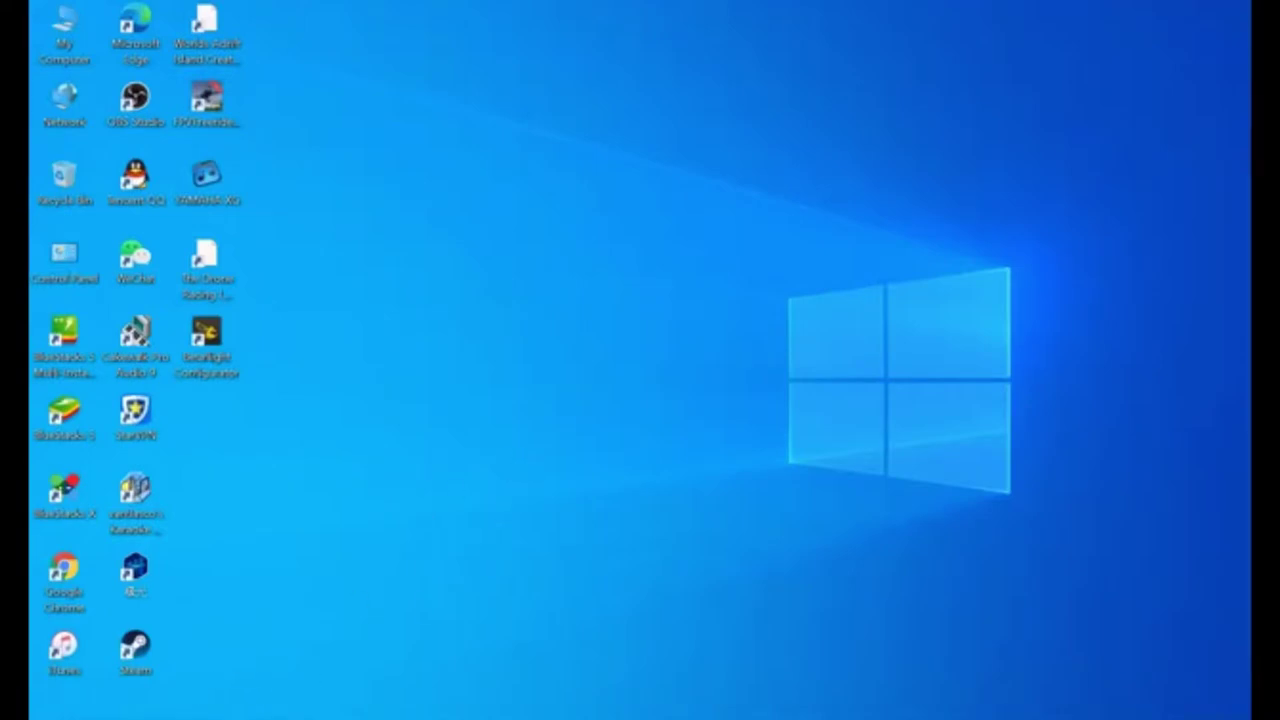
Check the Bluetooth & other devices page in Windows Settings for the status of the CP2102 USB to UART Bridge Controller
key("super")
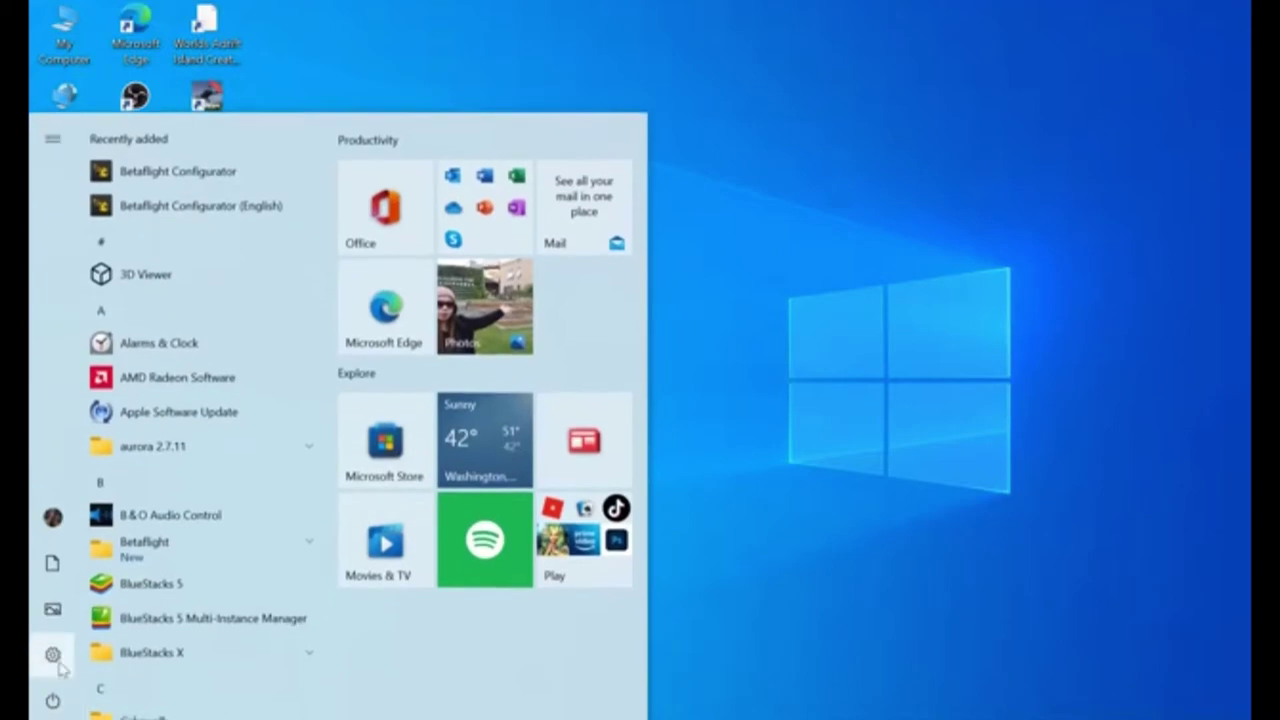
left_click(55, 661)
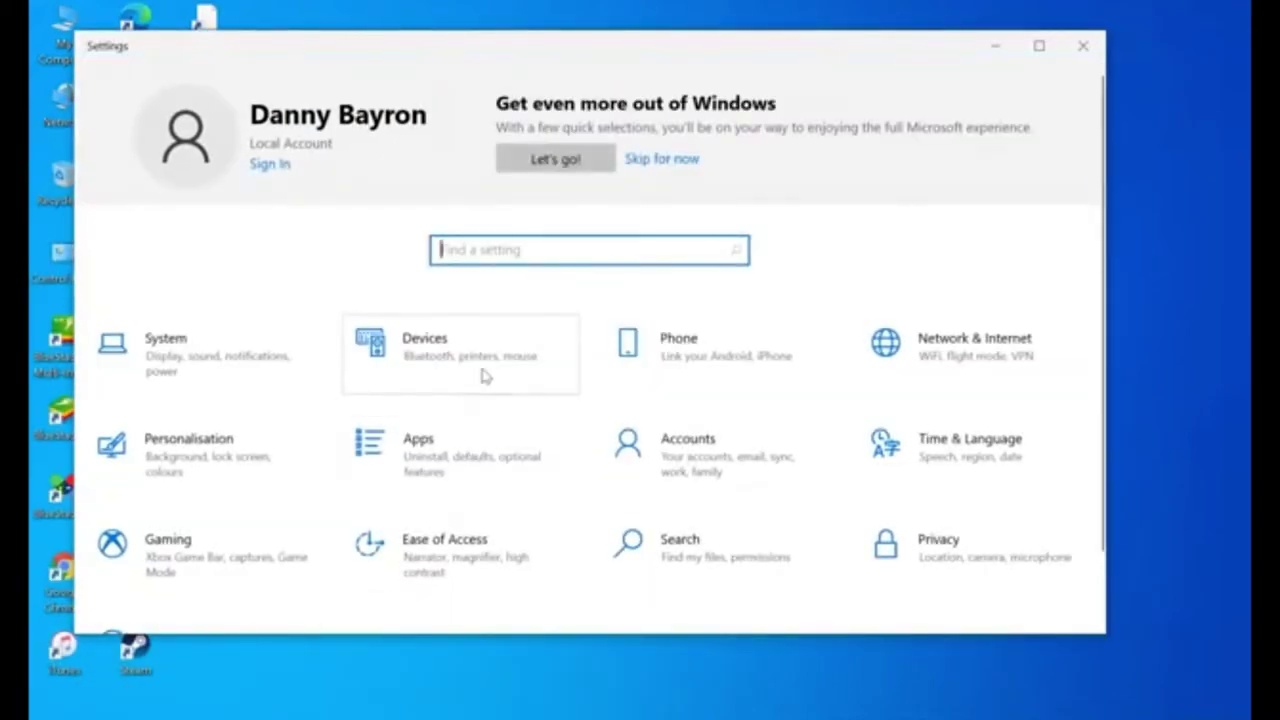
left_click(463, 362)
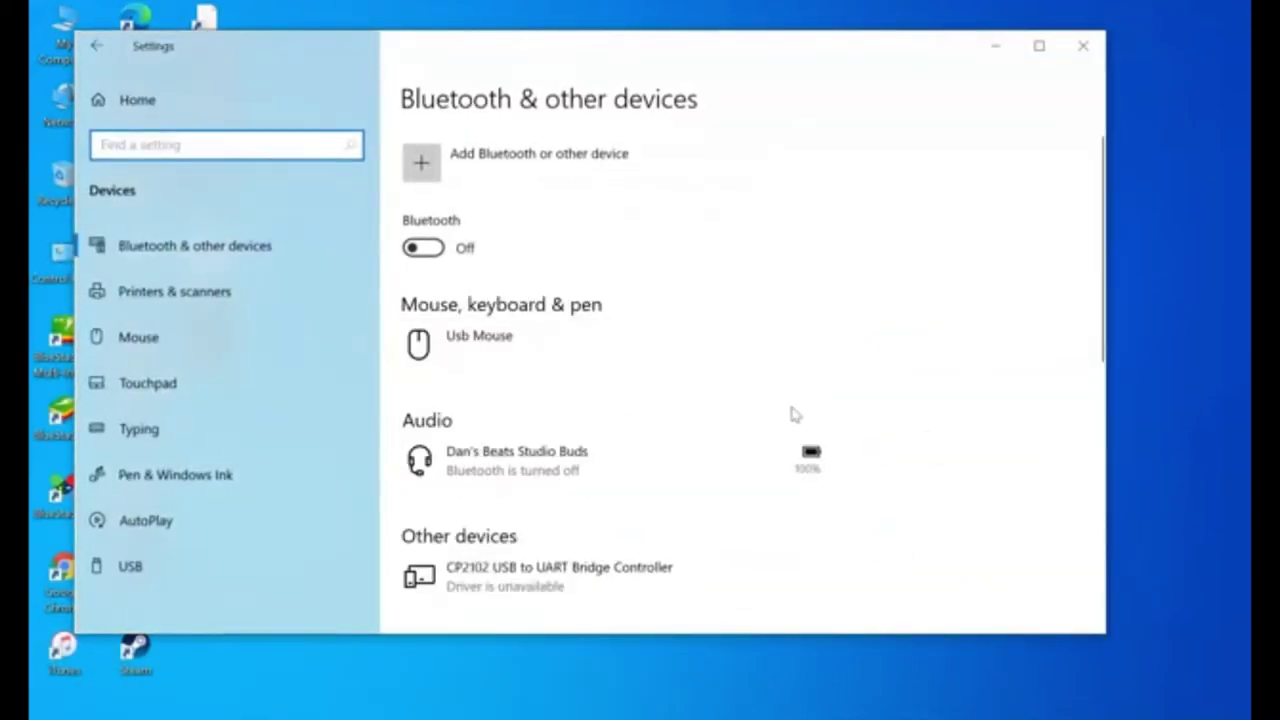
scroll(886, 429, "down", 3)
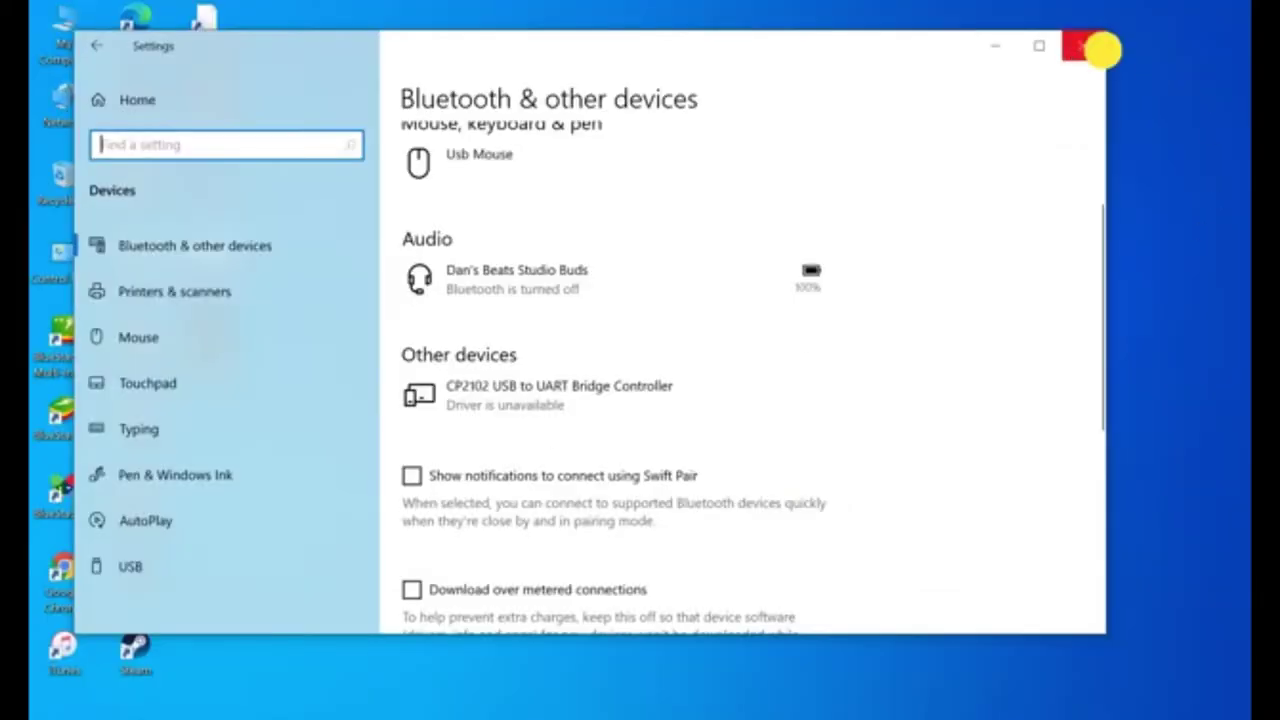
left_click(1100, 47)
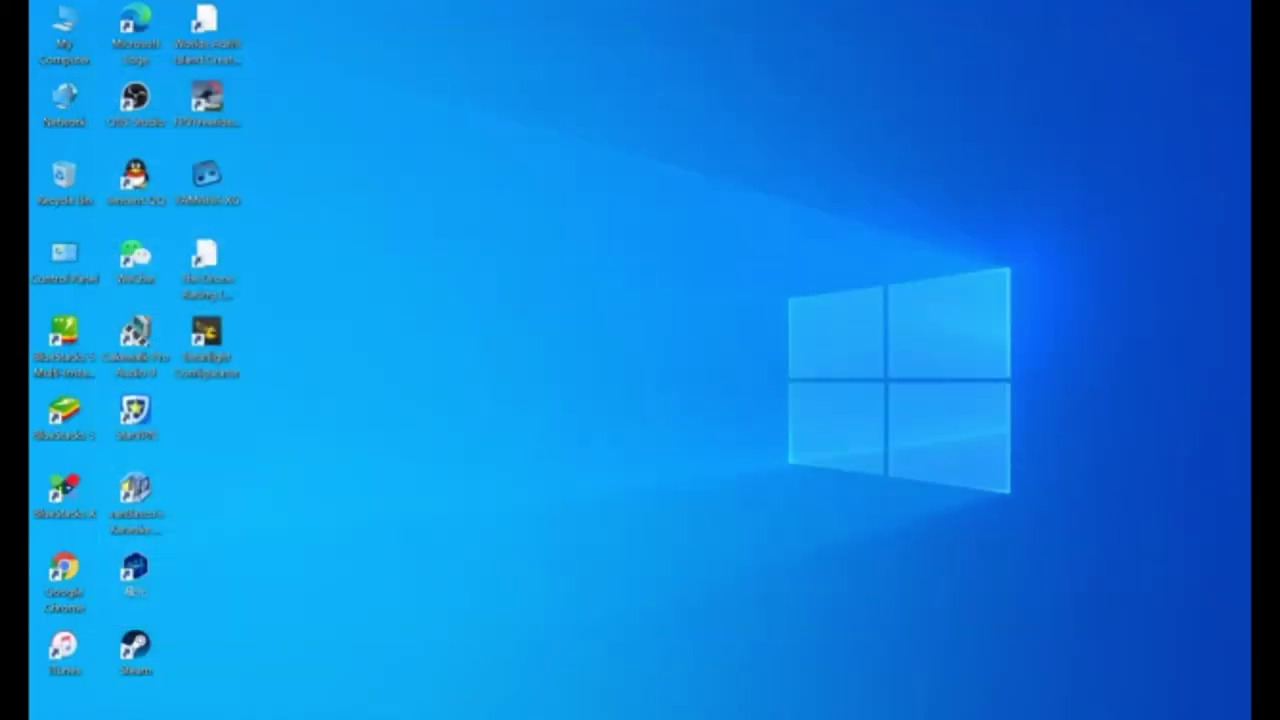
Download the CP2102 drivers for Windows zip from the Pololu documentation page in the browser
left_click(209, 643)
scroll(1093, 300, "down", 2)
scroll(1093, 300, "up", 3)
scroll(1094, 299, "down", 6)
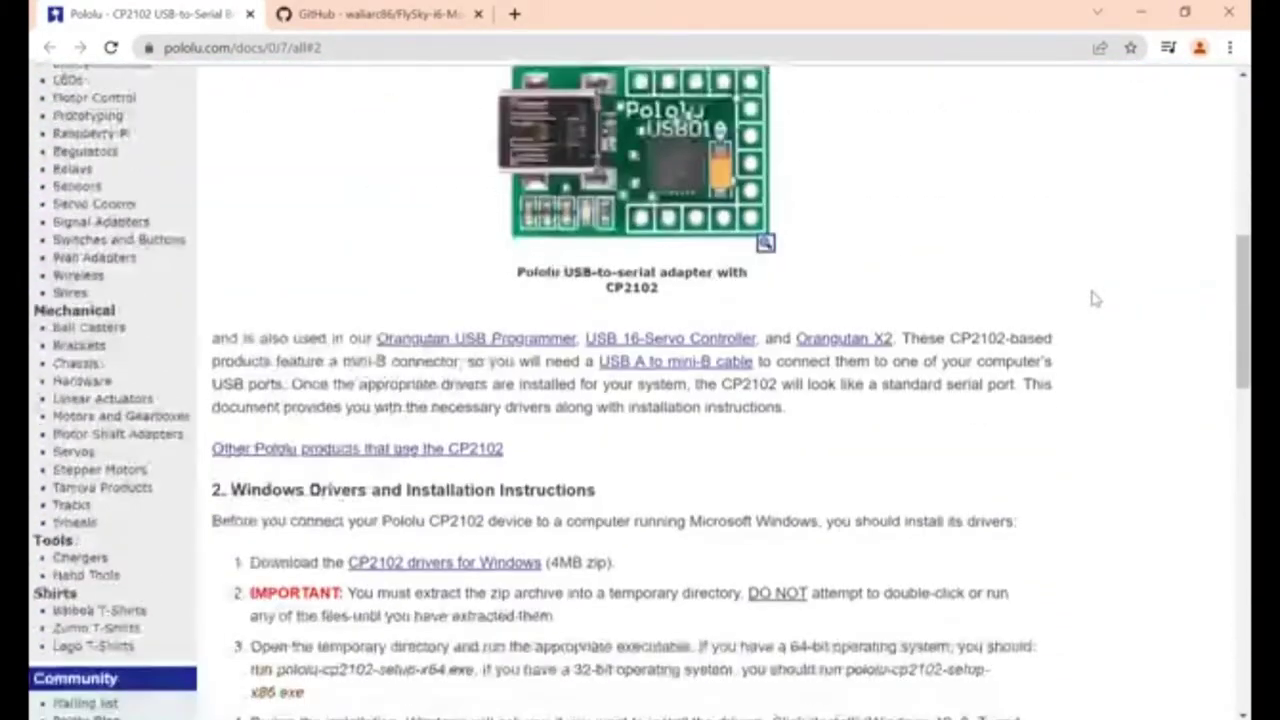
scroll(1094, 299, "down", 3)
scroll(1094, 296, "up", 1)
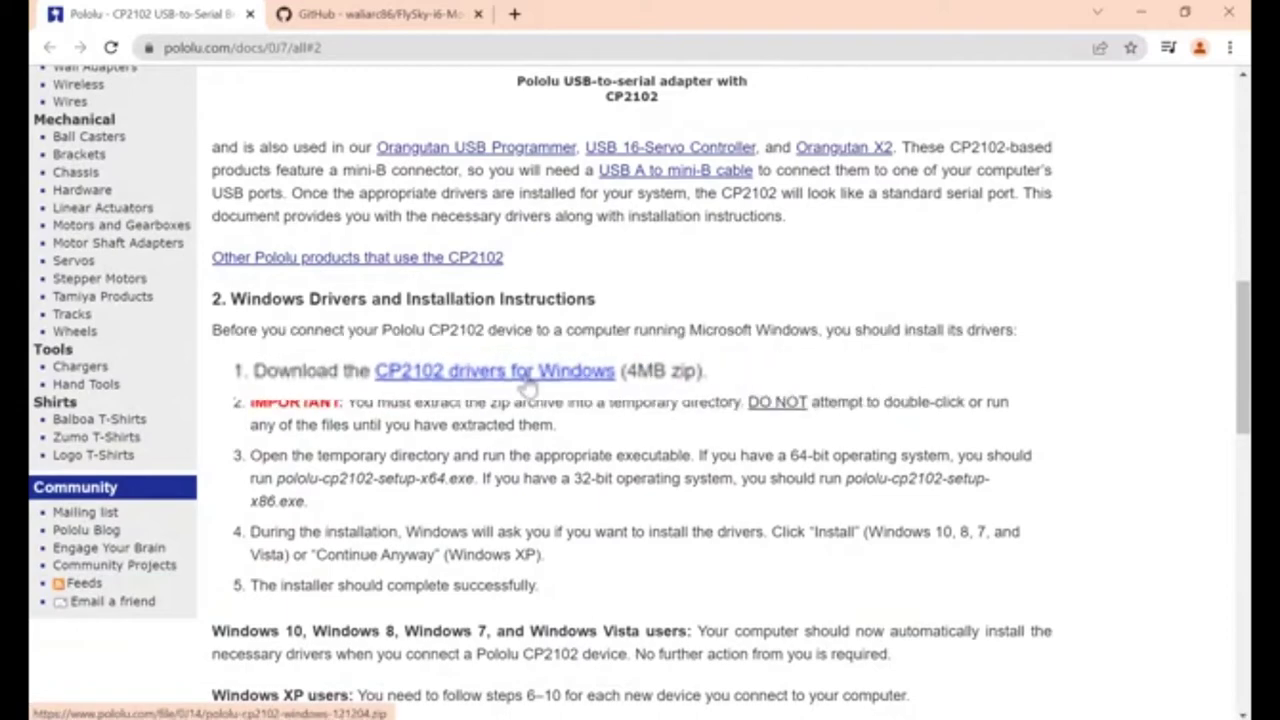
left_click(470, 380)
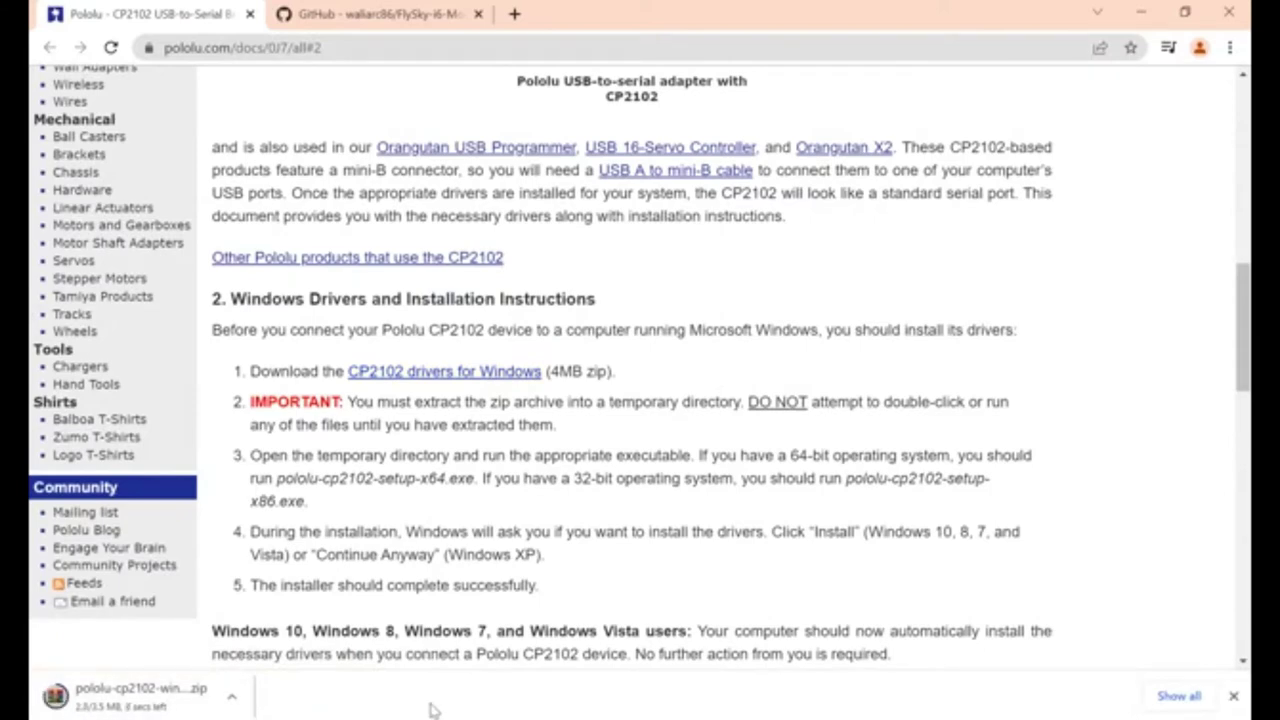
Extract the downloaded pololu-cp2102-windows-121204.zip archive into the Downloads folder
left_click(155, 700)
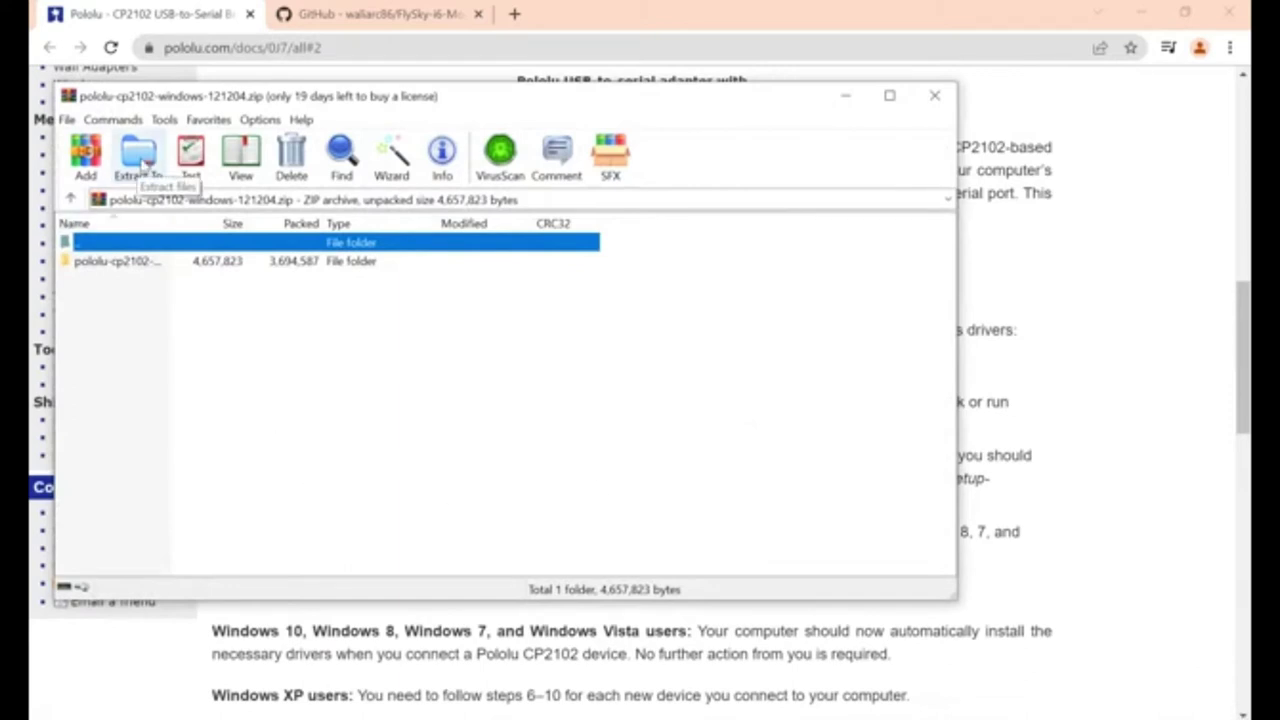
left_click(143, 158)
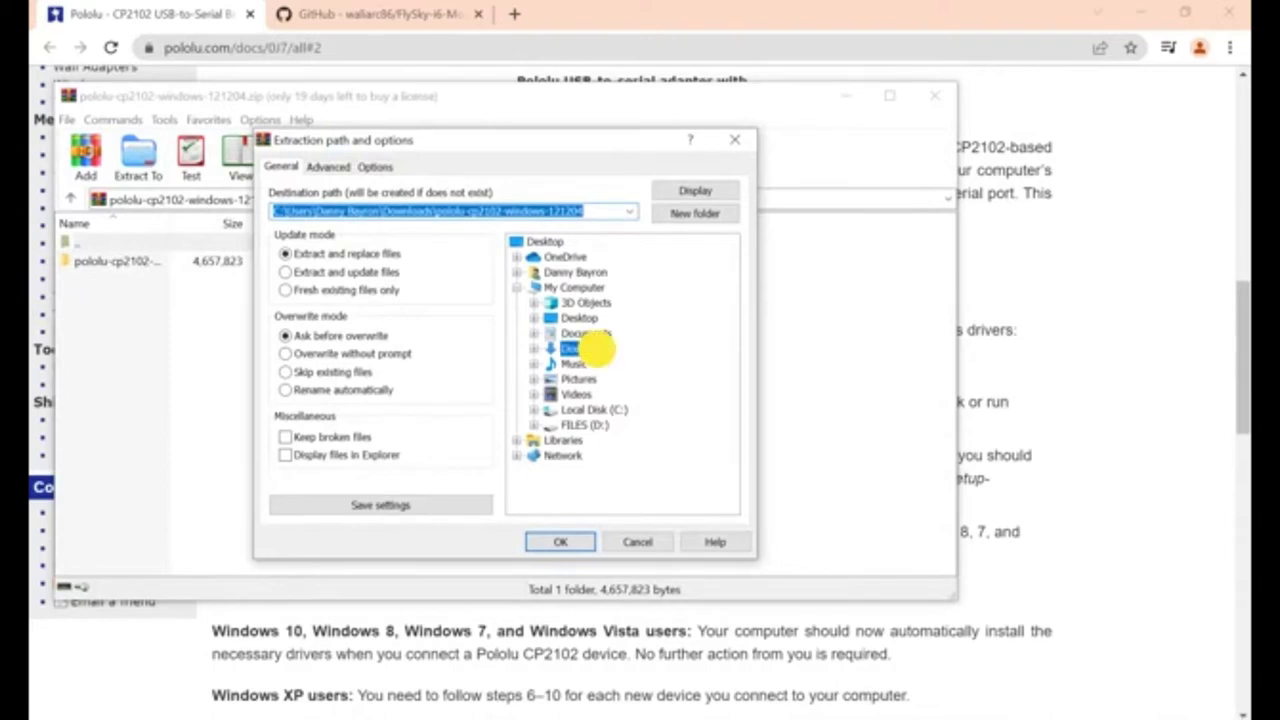
left_click(598, 348)
left_click(560, 542)
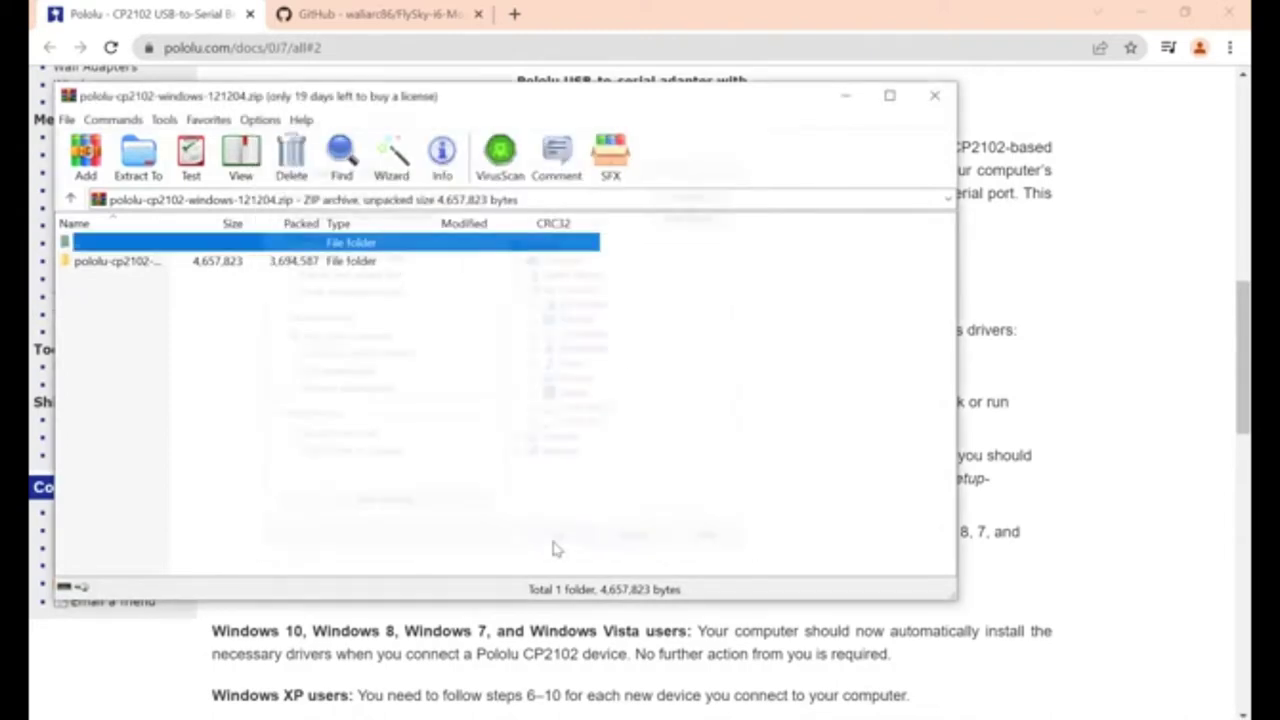
Try to install the driver with pololu-cp2102-setup-x64 from the extracted pololu-cp2102-windows folder in Downloads
double_click(63, 37)
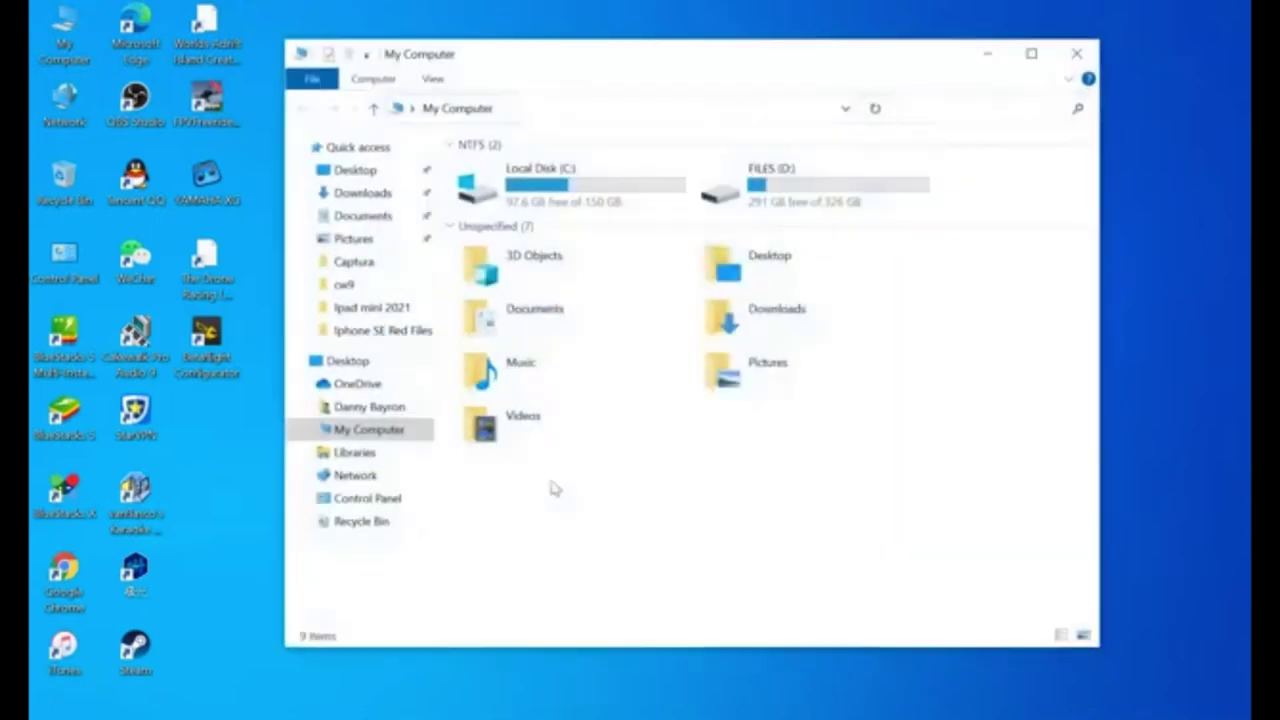
double_click(778, 309)
double_click(470, 187)
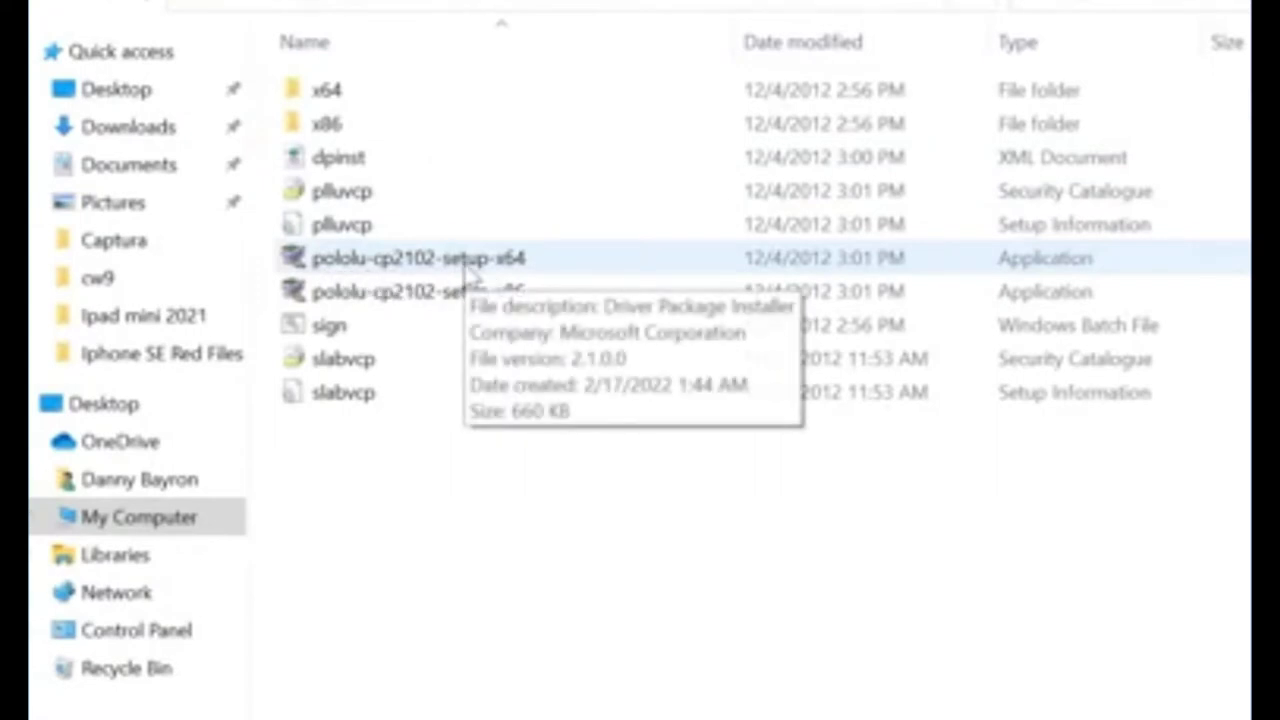
double_click(466, 260)
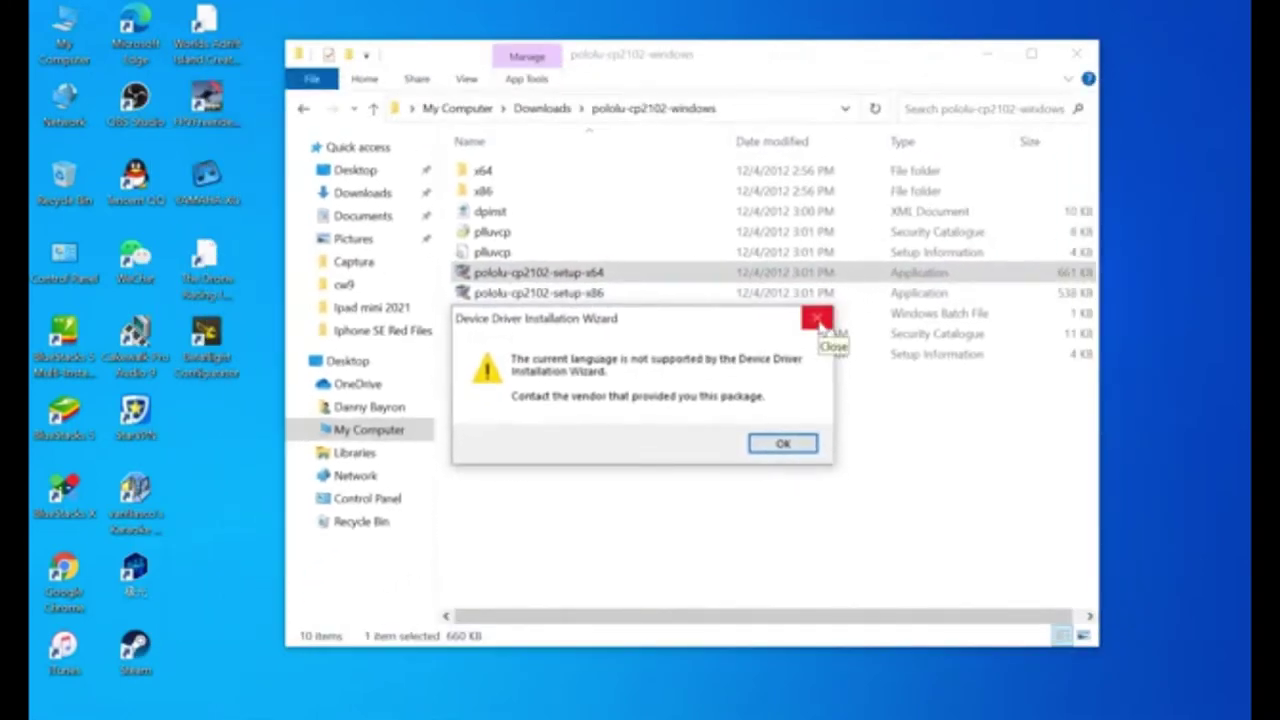
left_click(818, 320)
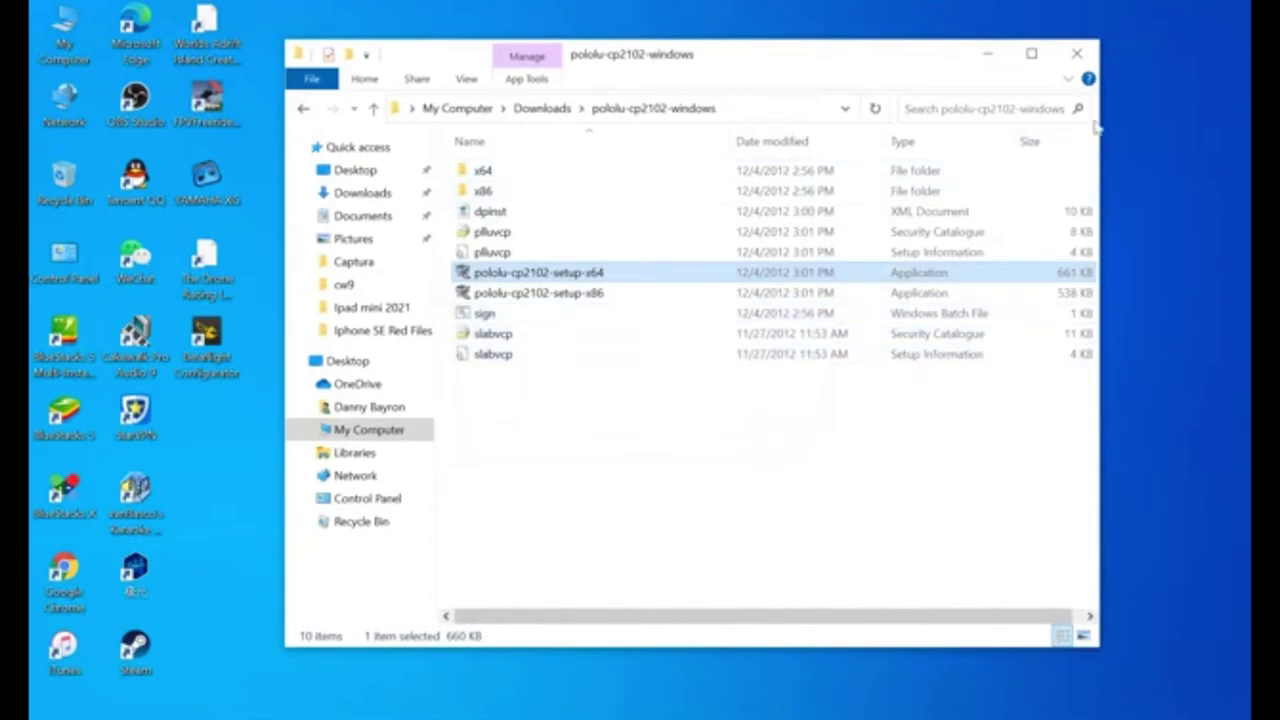
left_click(987, 55)
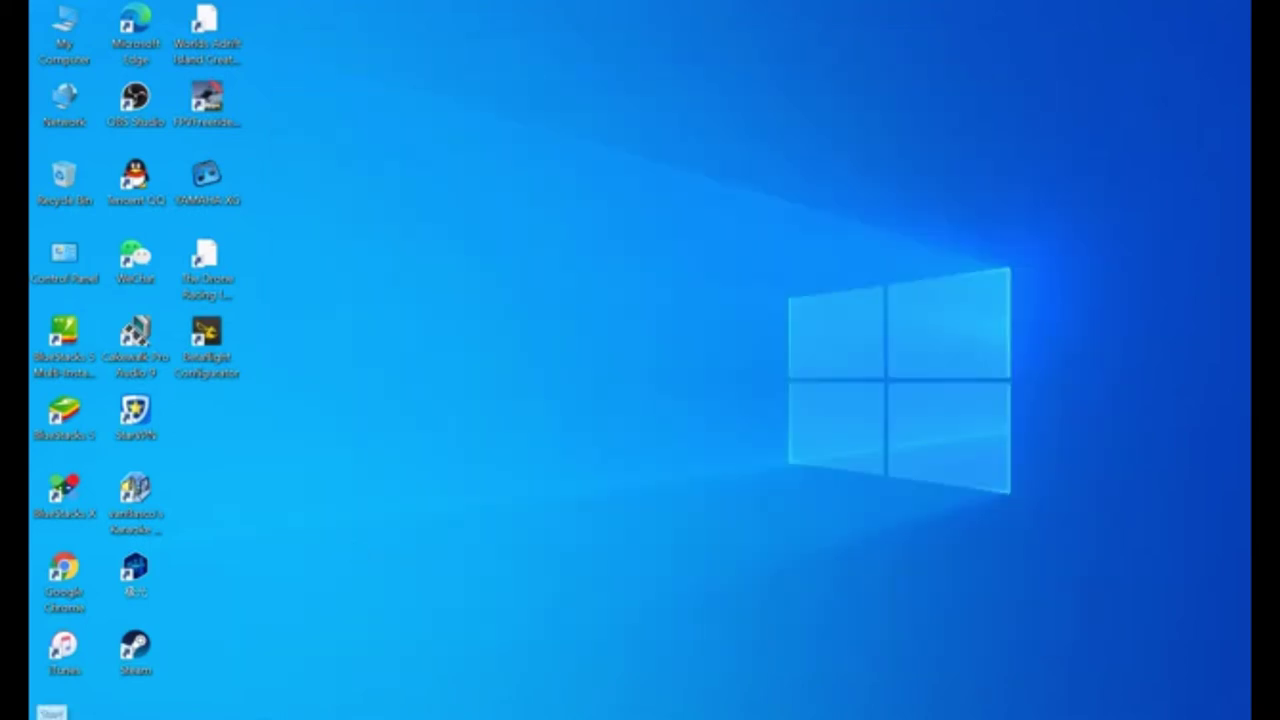
Recheck the other devices list in Windows Settings for the USB to UART bridge and its COM port
left_click(52, 712)
left_click(52, 657)
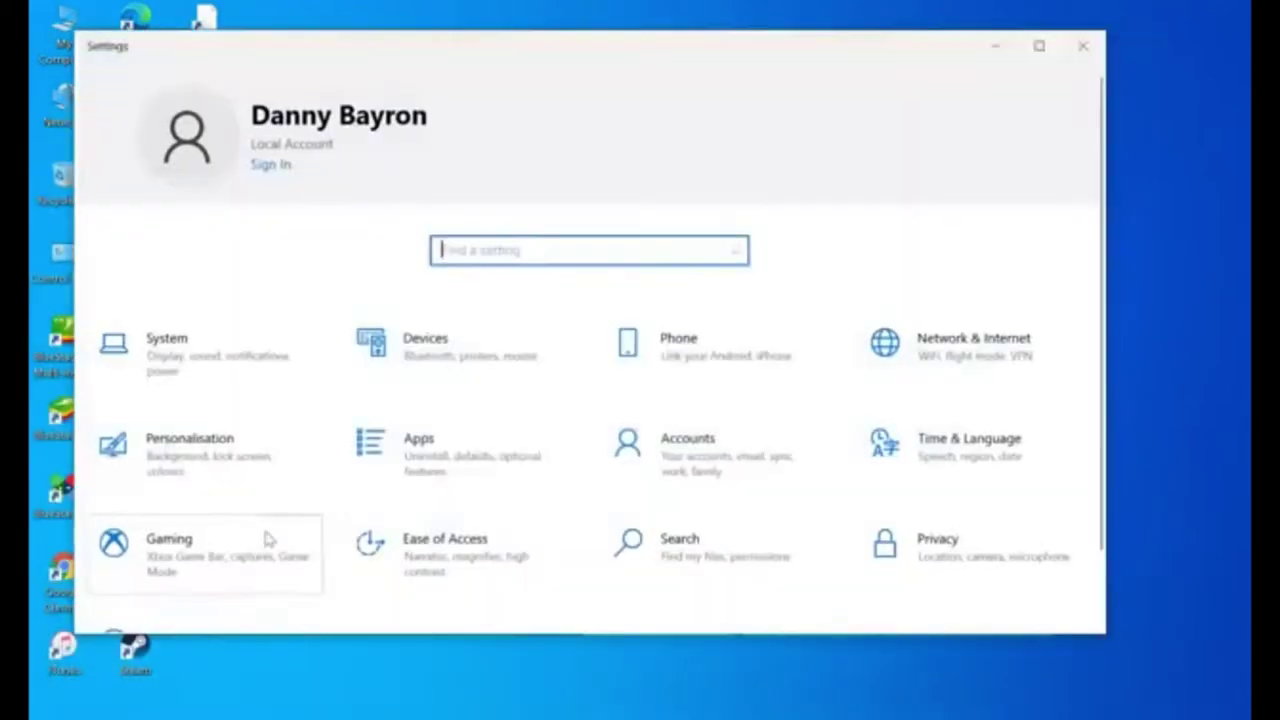
left_click(474, 360)
scroll(711, 497, "down", 3)
scroll(711, 497, "down", 3)
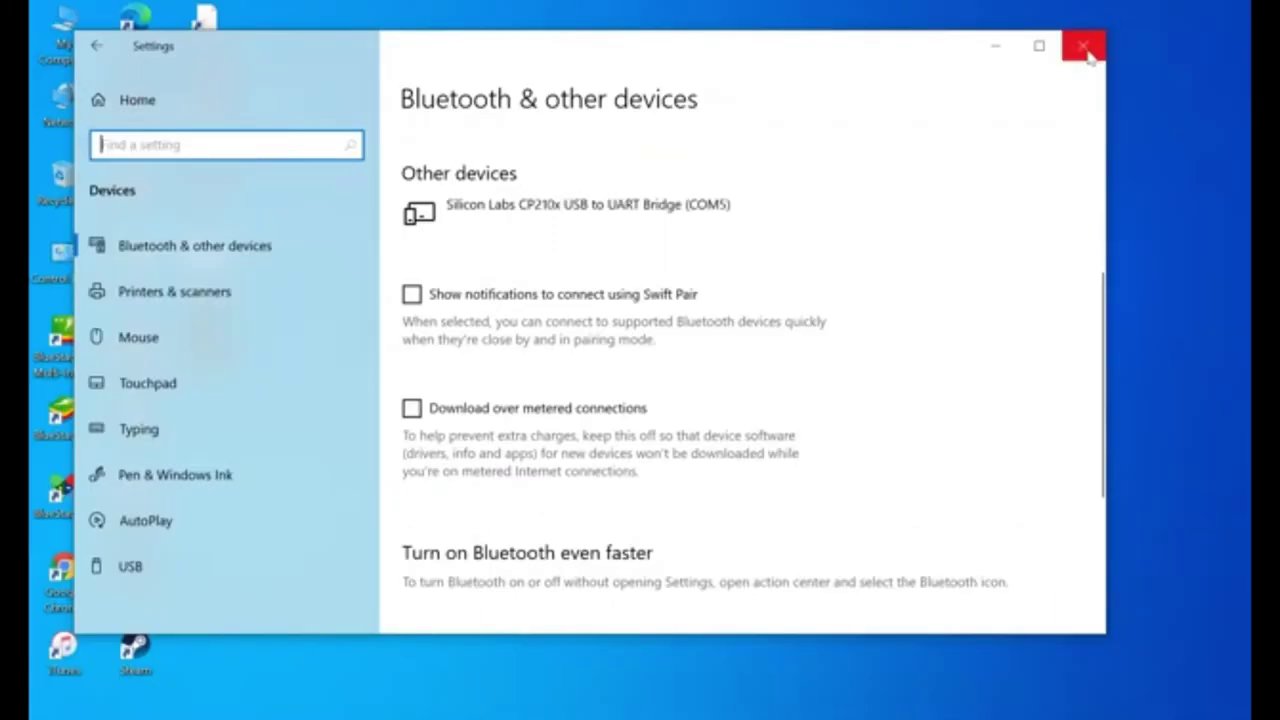
left_click(1083, 45)
Open the properties of the Silicon Labs CP210x USB to UART Bridge under Ports (COM & LPT) in Device Manager
left_click(170, 705)
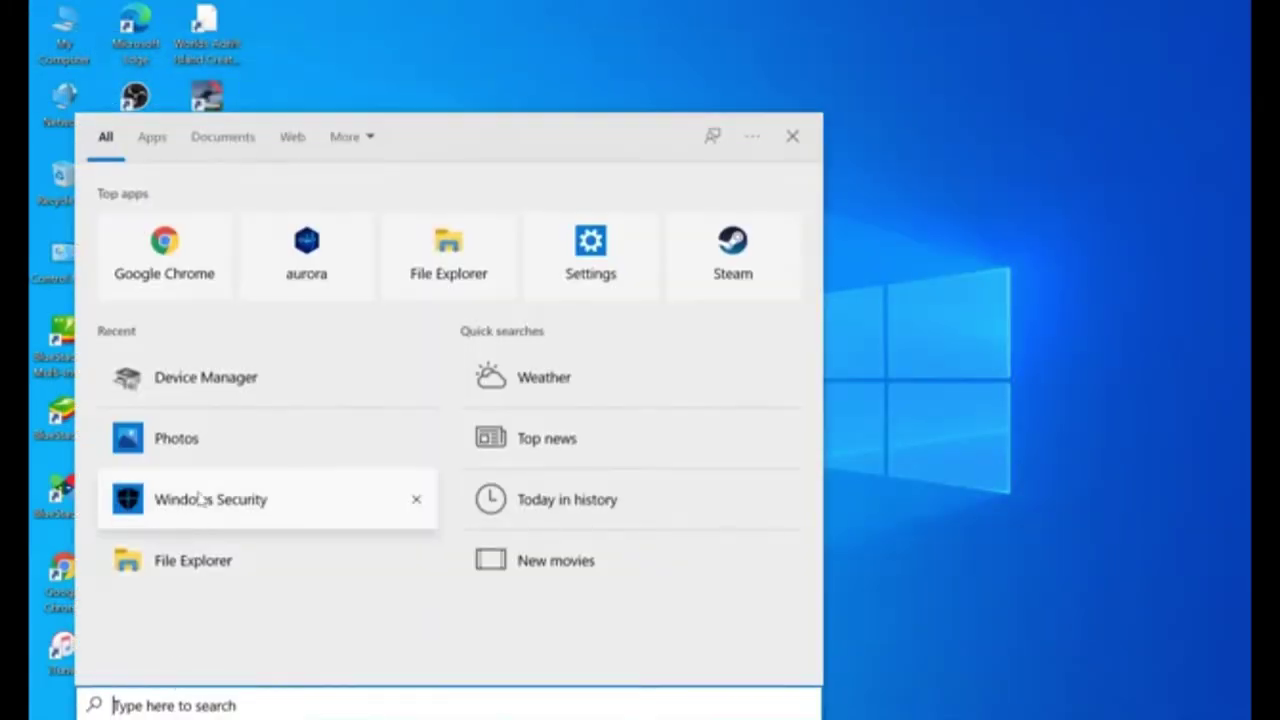
left_click(216, 392)
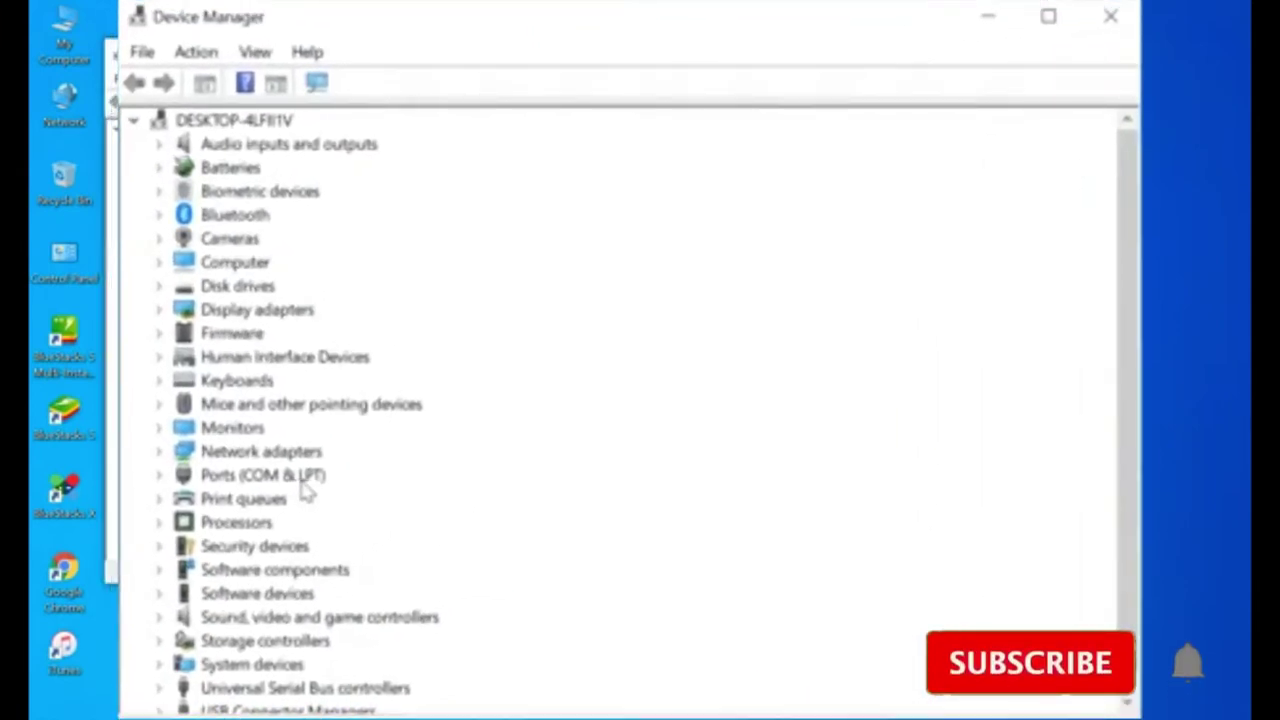
left_click(300, 478)
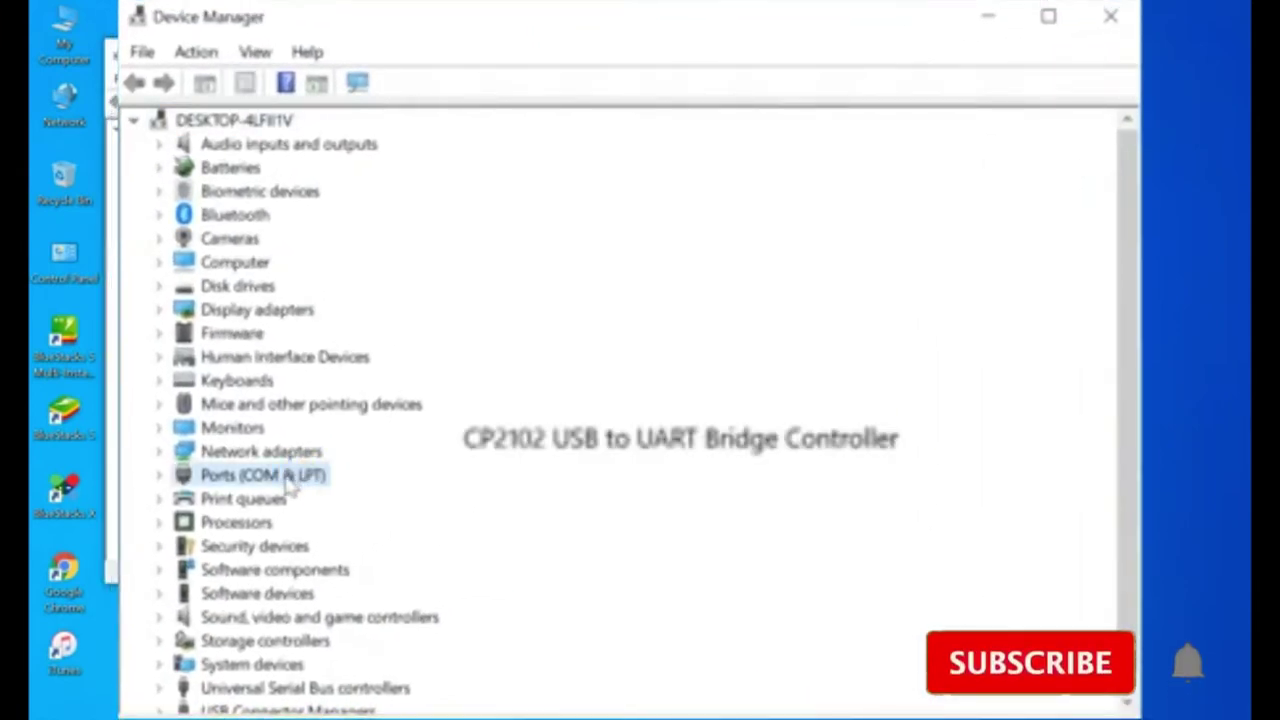
double_click(284, 476)
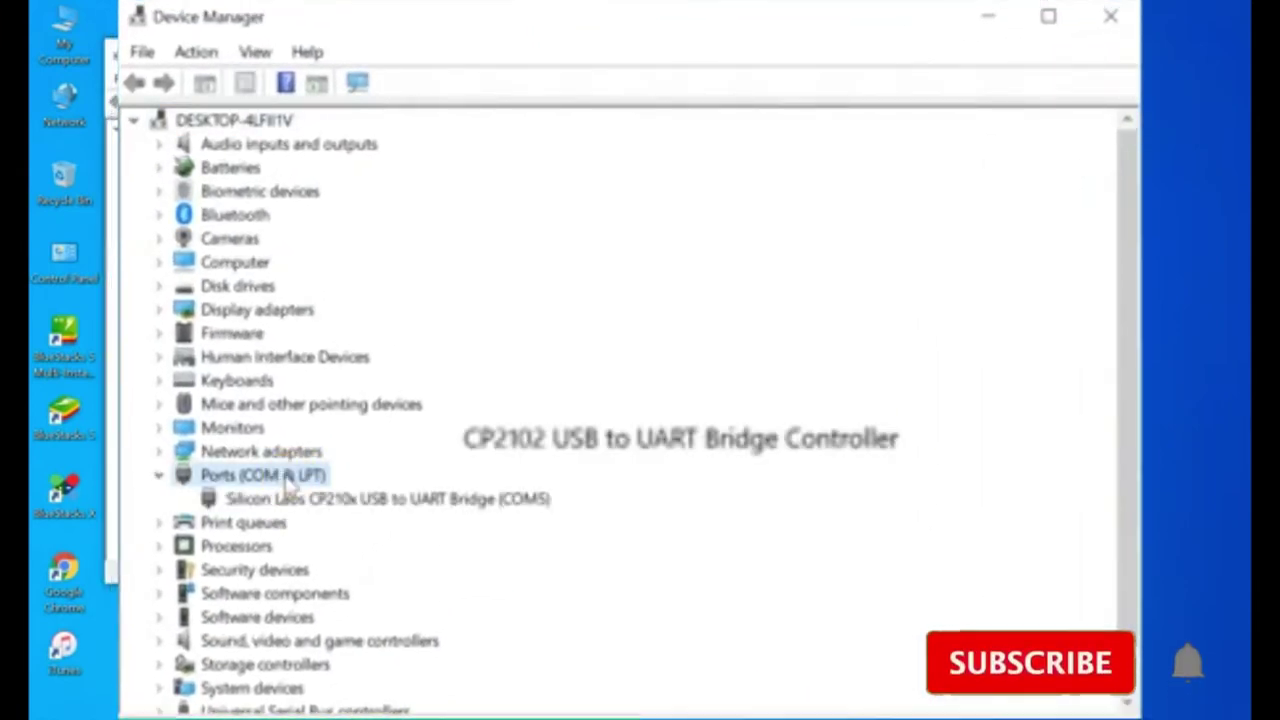
right_click(440, 505)
left_click(480, 652)
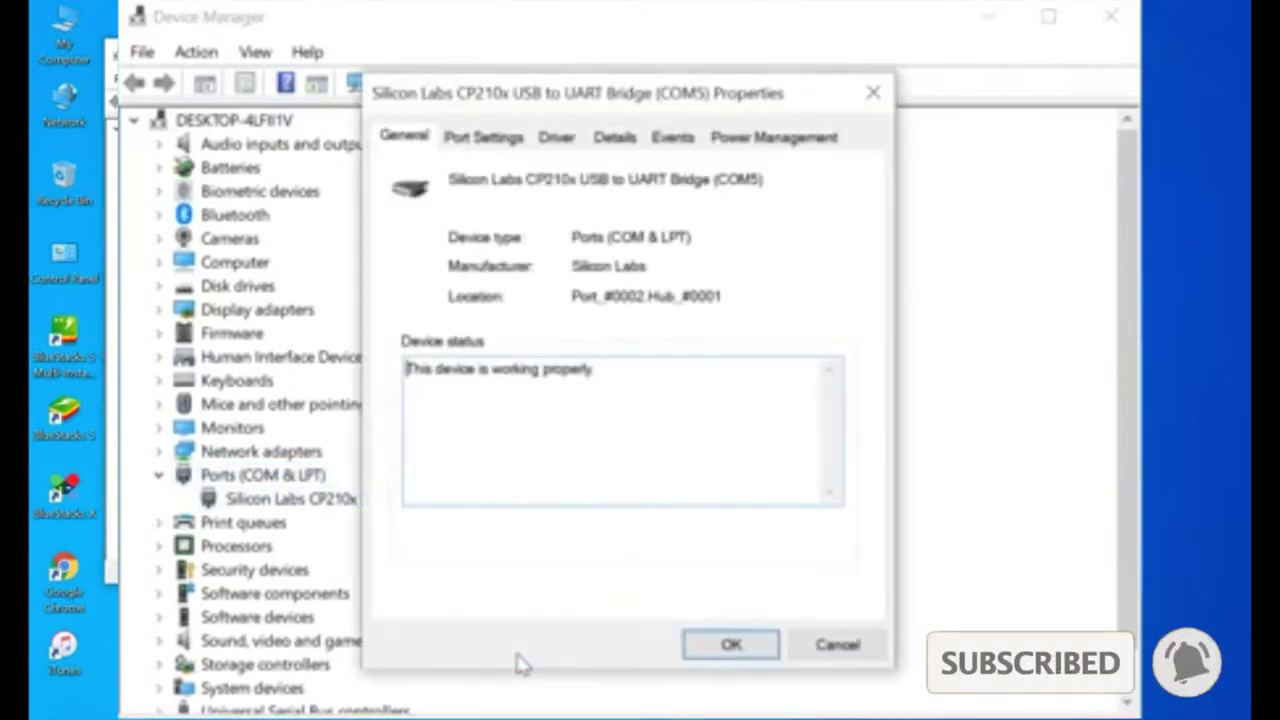
Search automatically for a newer driver for the CP210x bridge, including through Windows Update
left_click(483, 137)
left_click(555, 140)
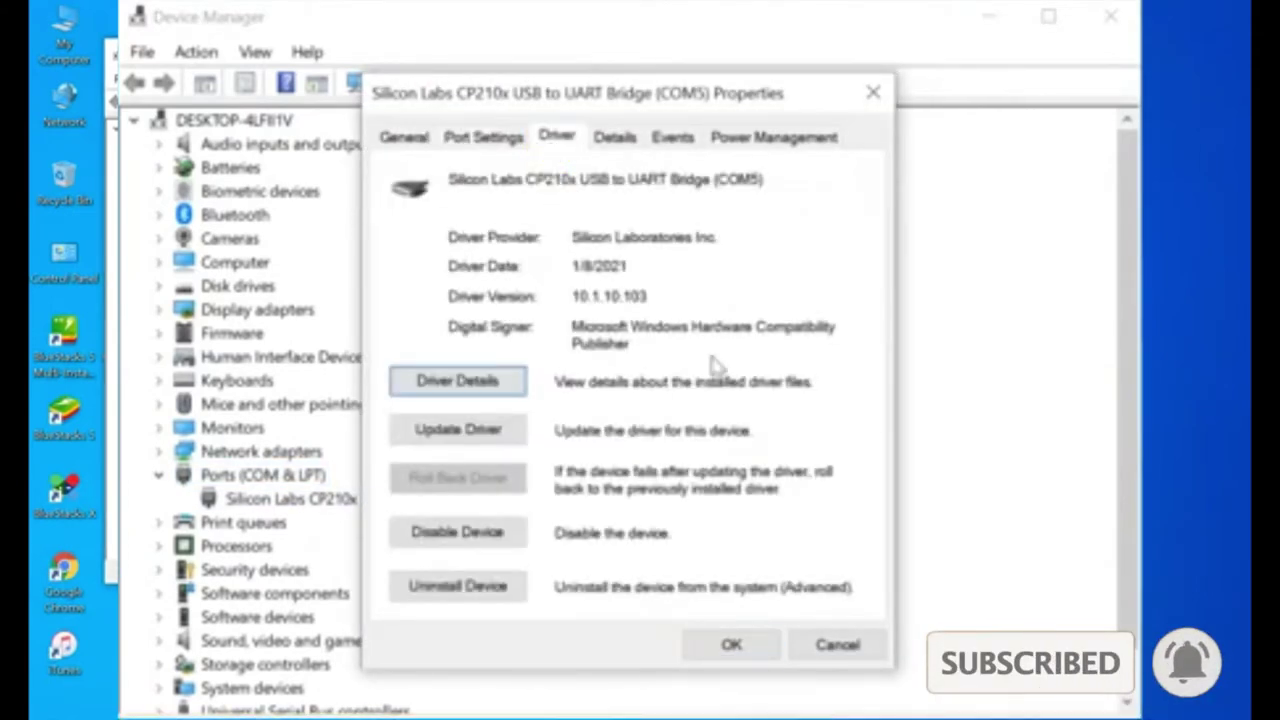
left_click(455, 438)
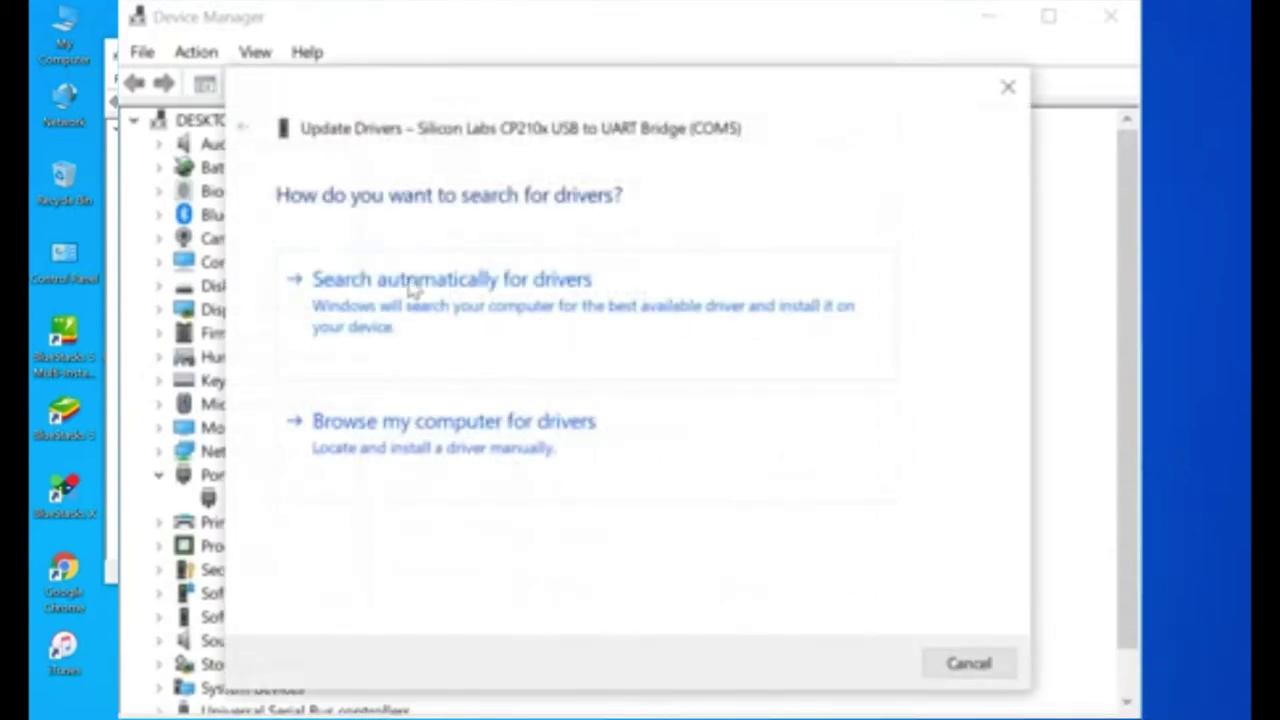
left_click(471, 291)
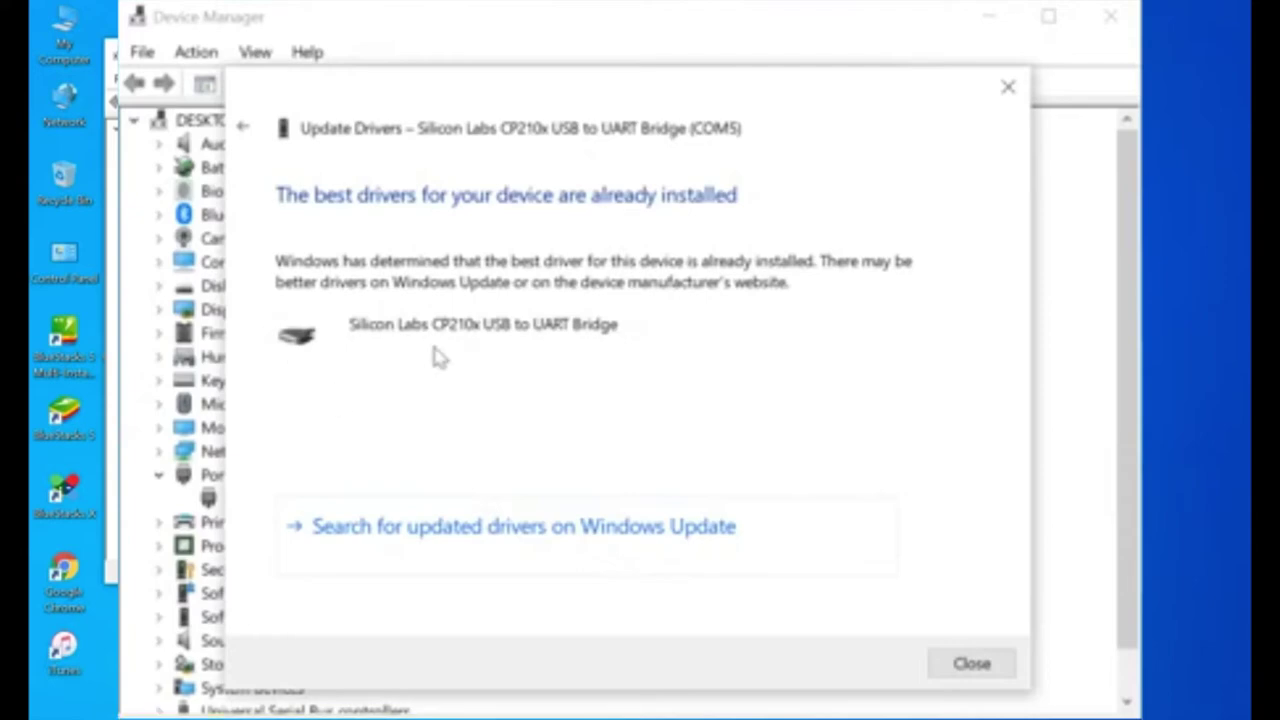
left_click(466, 530)
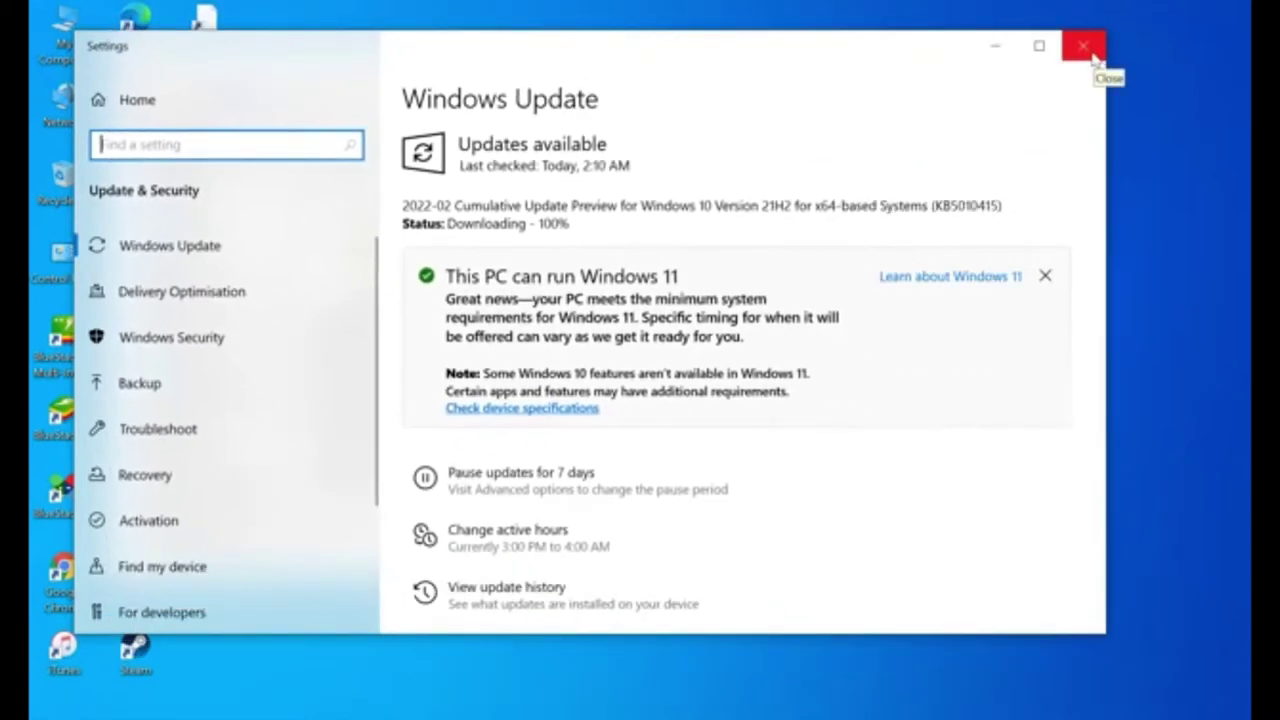
left_click(1092, 56)
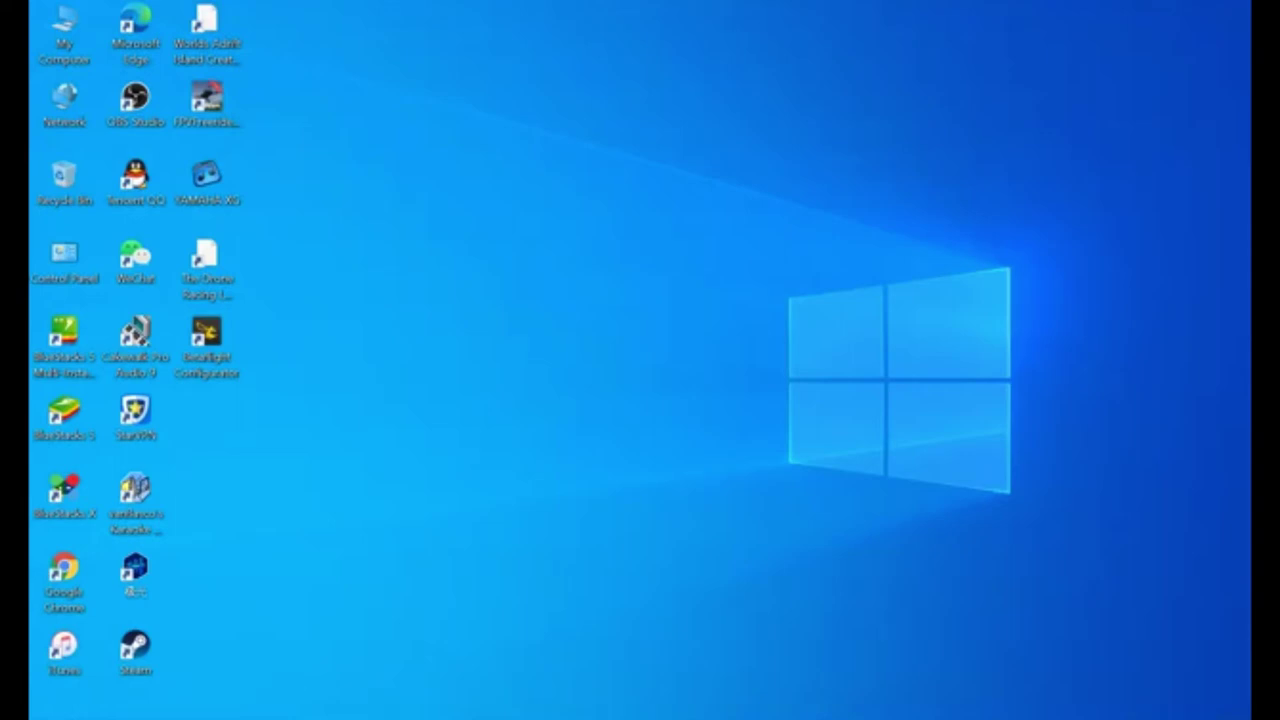
Download 10ch_MOD_i6_Programmer_V1_5.exe from the FlySky-i6-Mod- GitHub repository in the browser and launch it
left_click(85, 588)
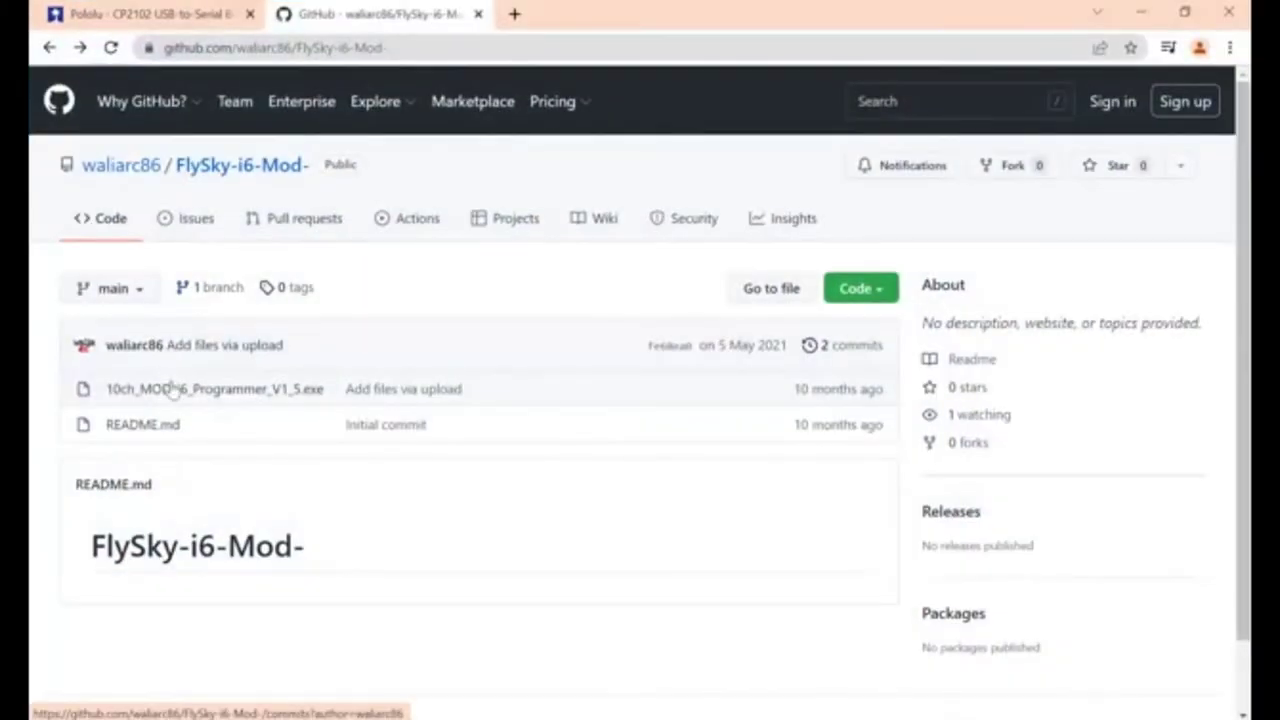
left_click(228, 398)
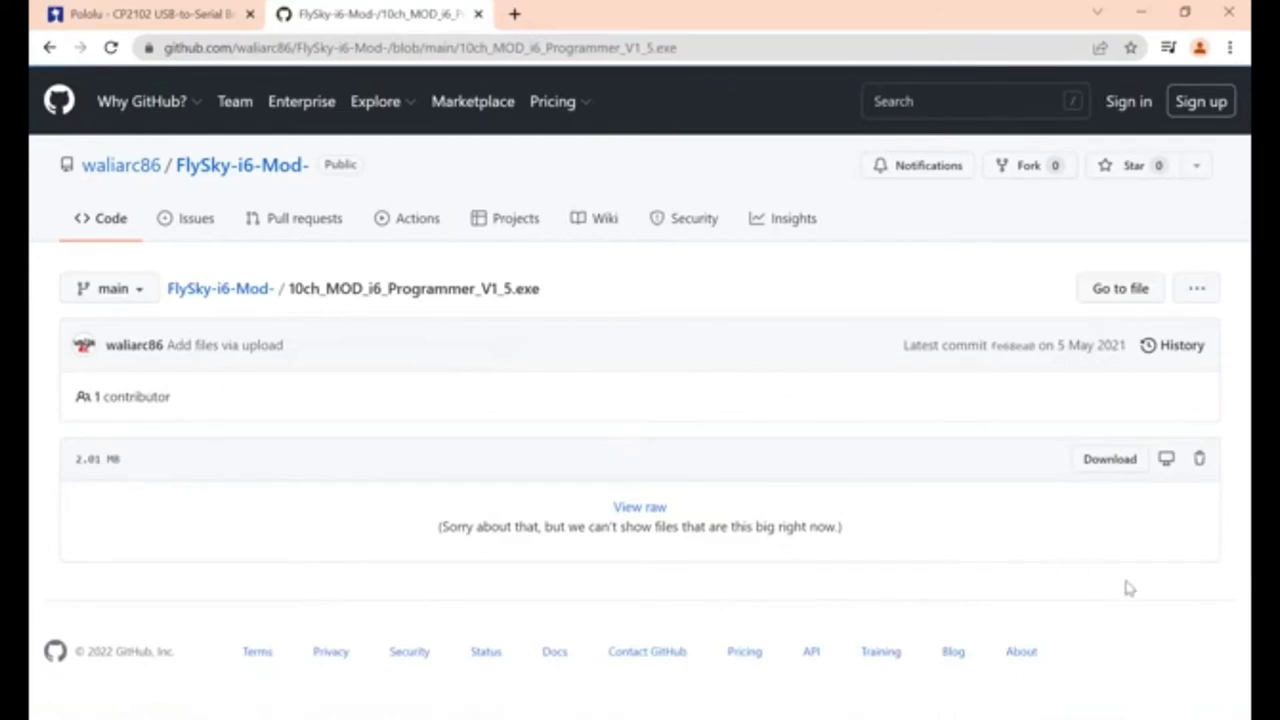
left_click(1105, 460)
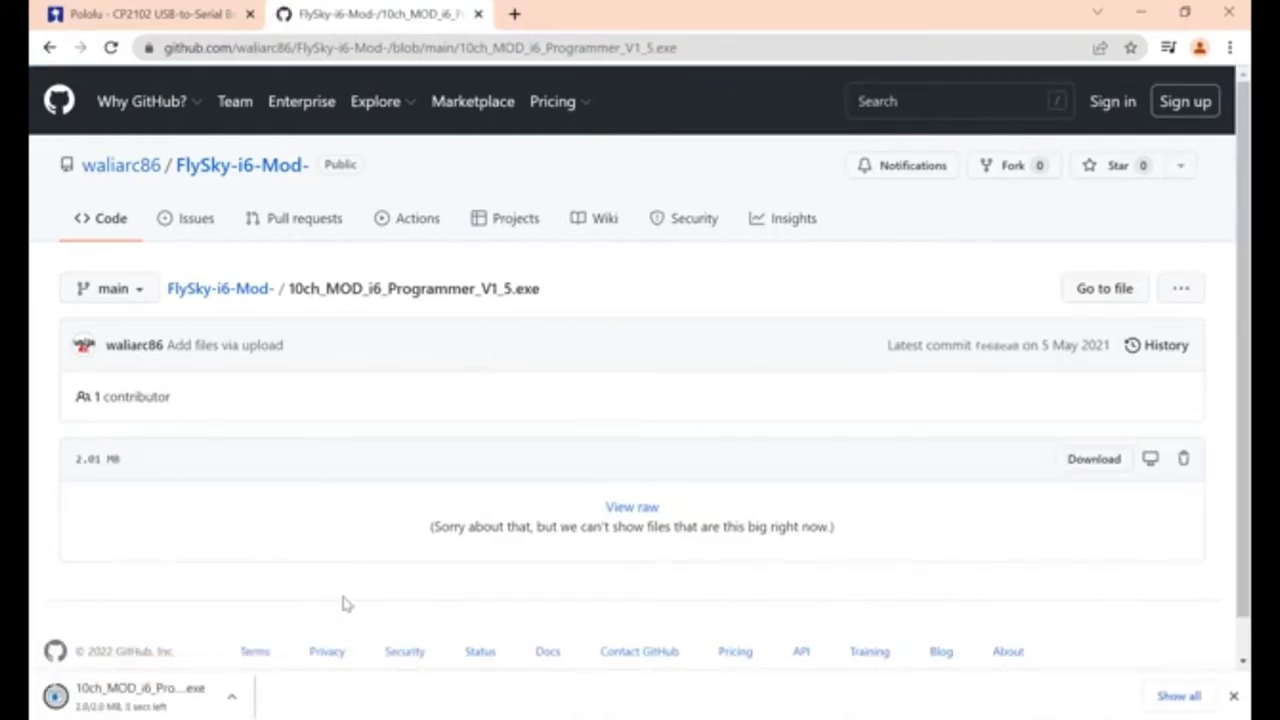
left_click(160, 705)
left_click(1145, 14)
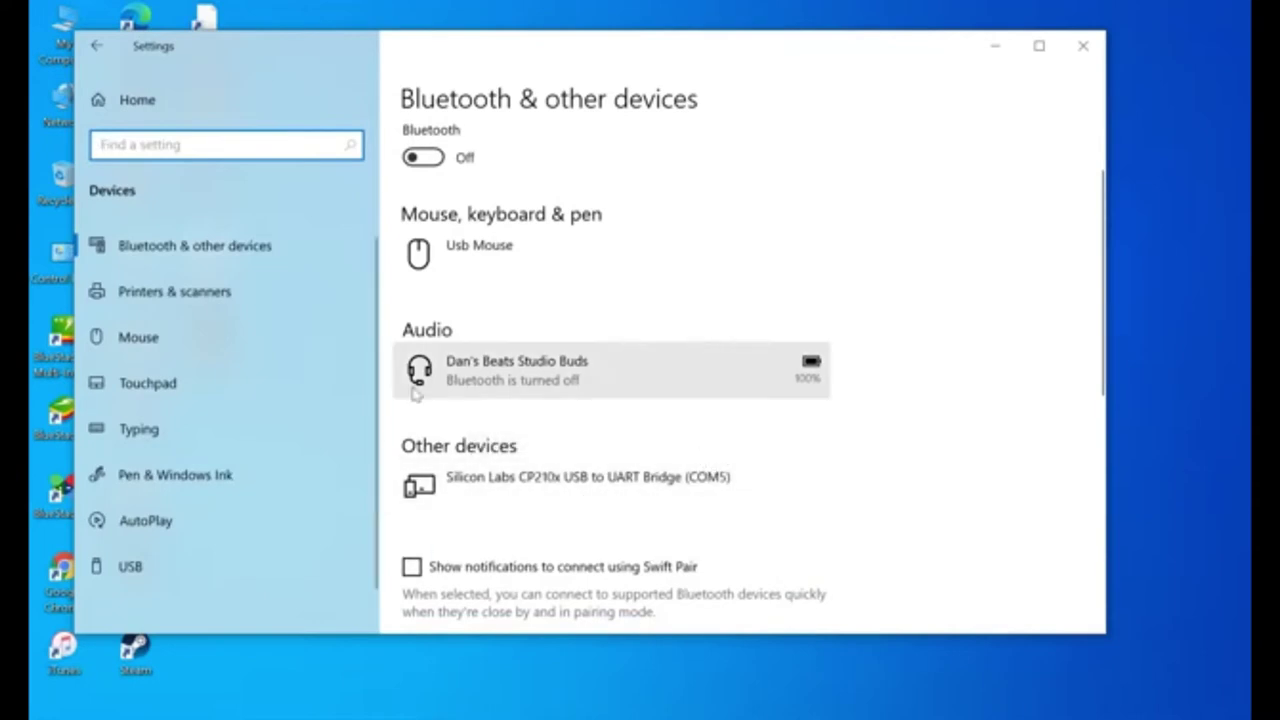
Set the serial port in MOD i6 Programmer to COM5
left_click(994, 46)
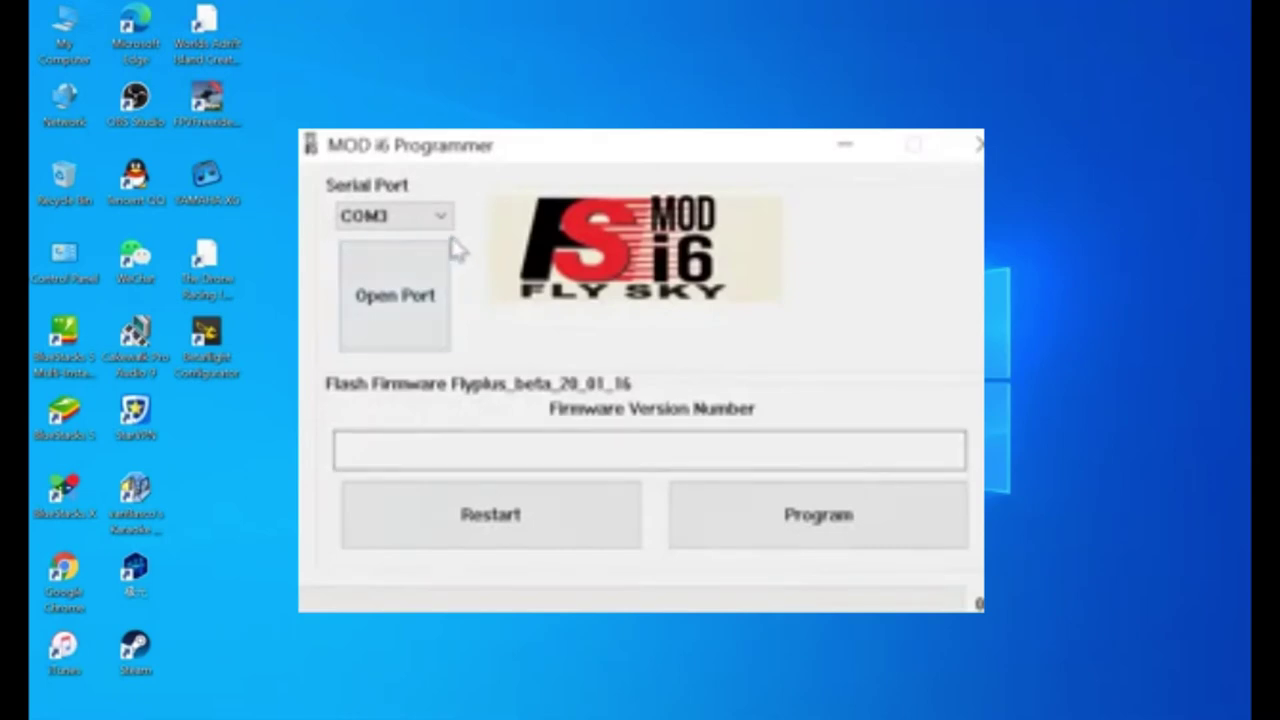
left_click(445, 216)
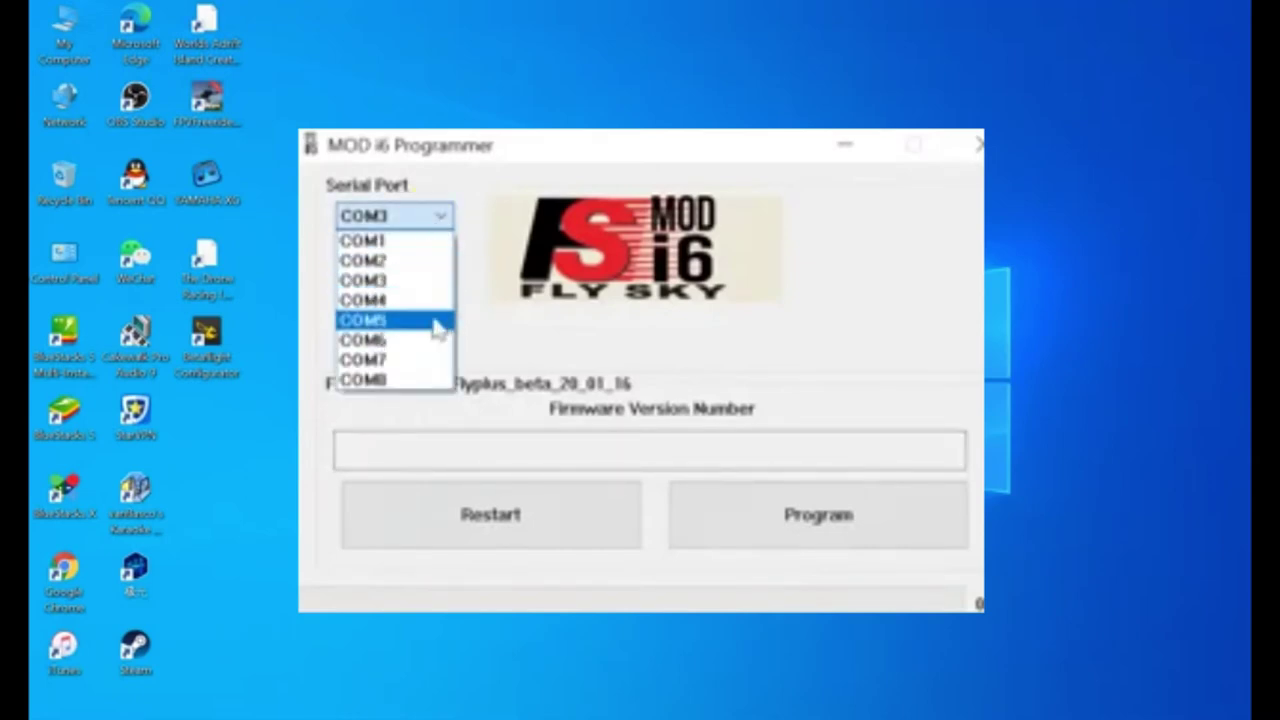
left_click(435, 322)
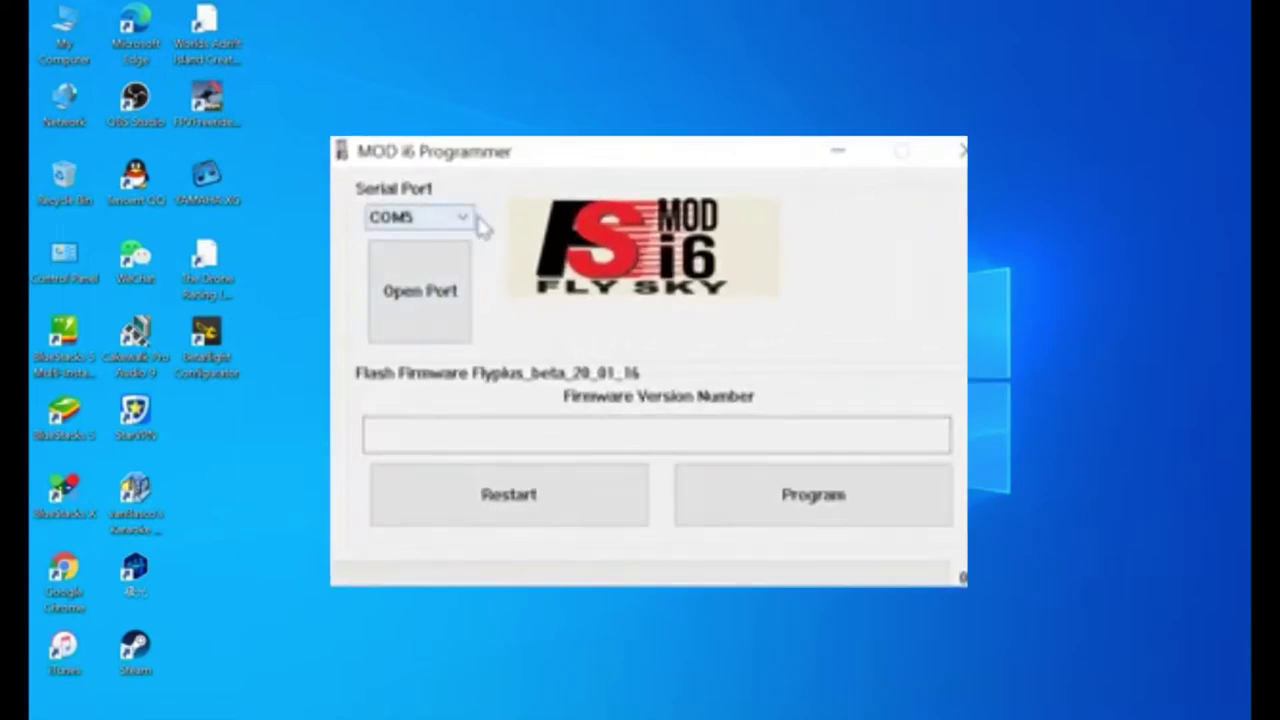
Check the port settings of the Silicon Labs CP210x USB to UART Bridge in Device Manager
left_click(463, 220)
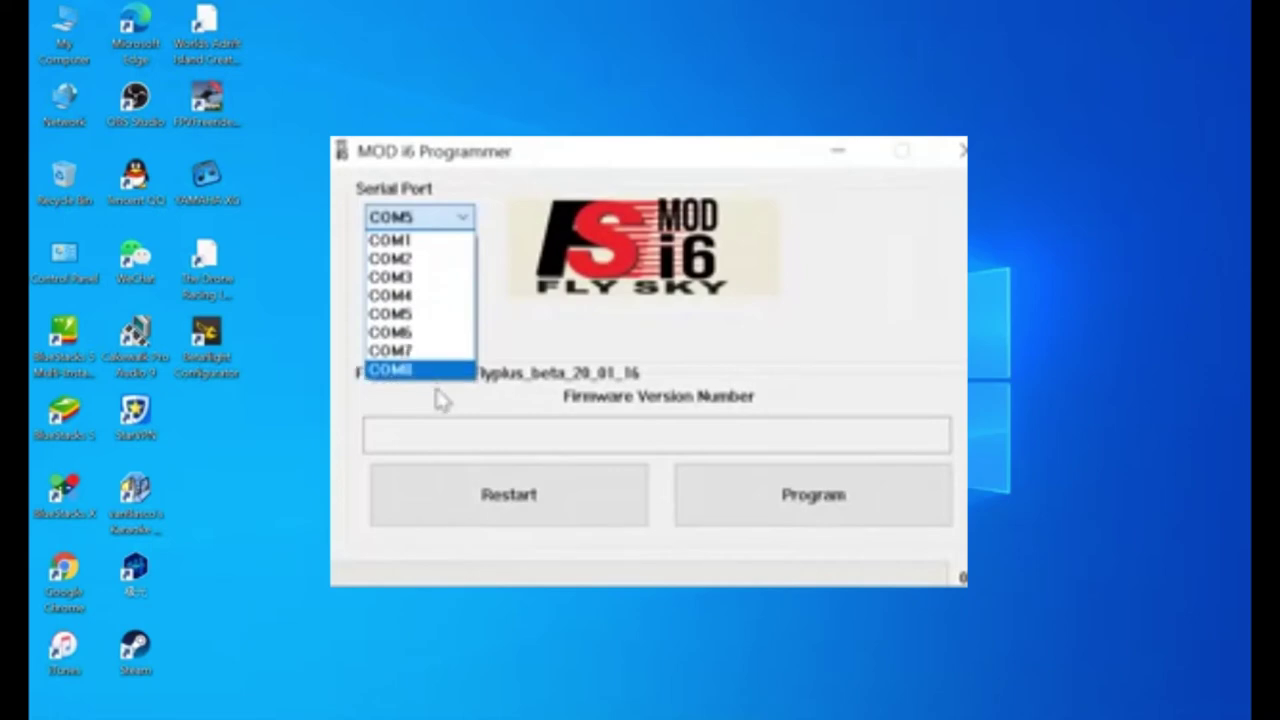
left_click(100, 711)
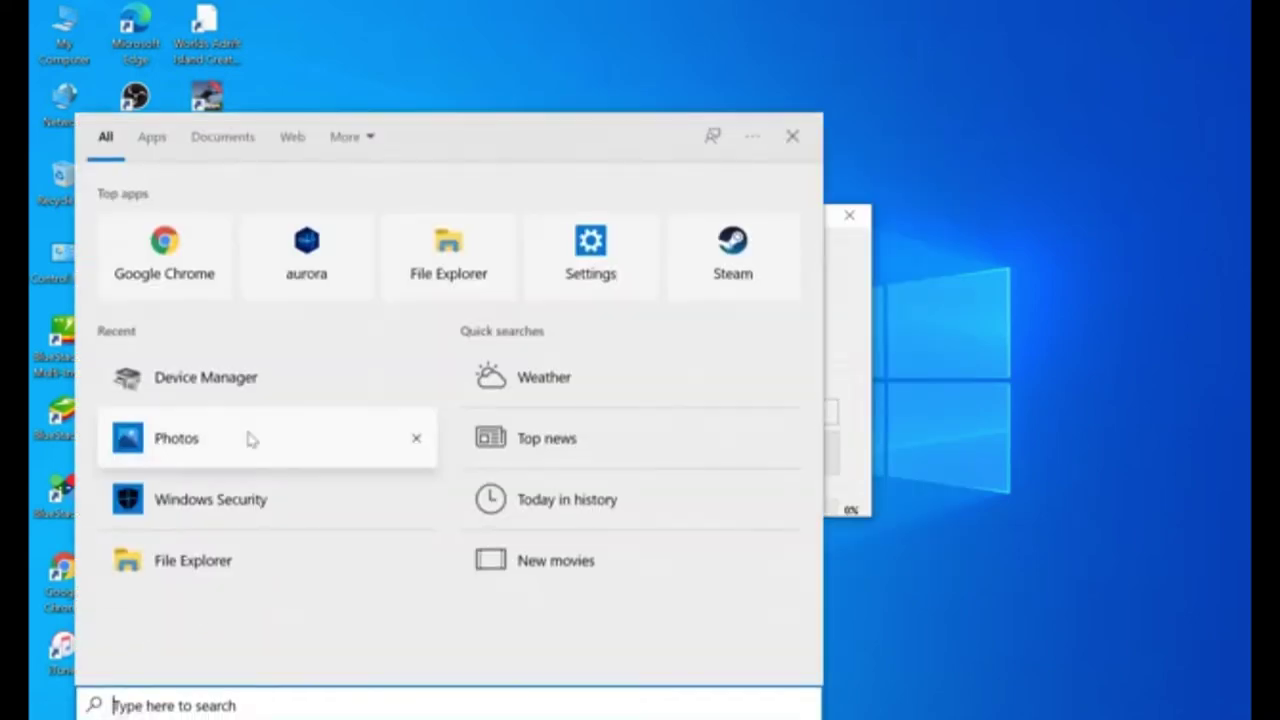
left_click(262, 404)
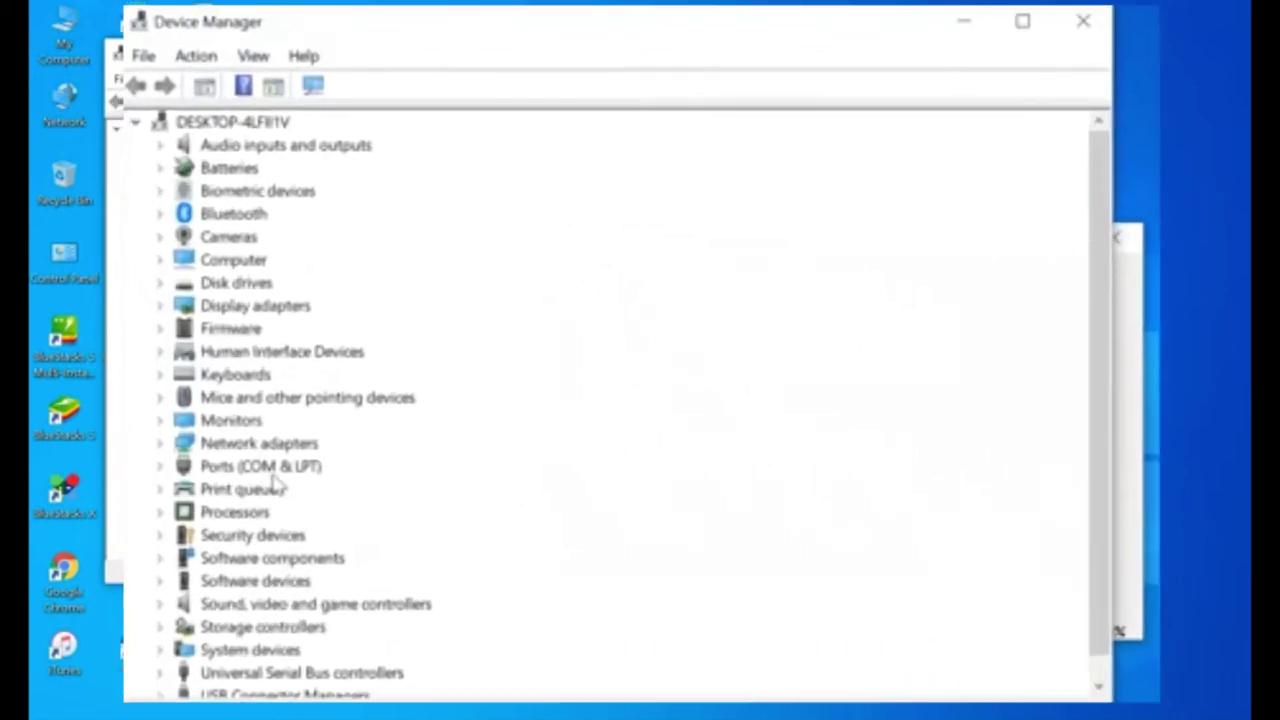
double_click(230, 386)
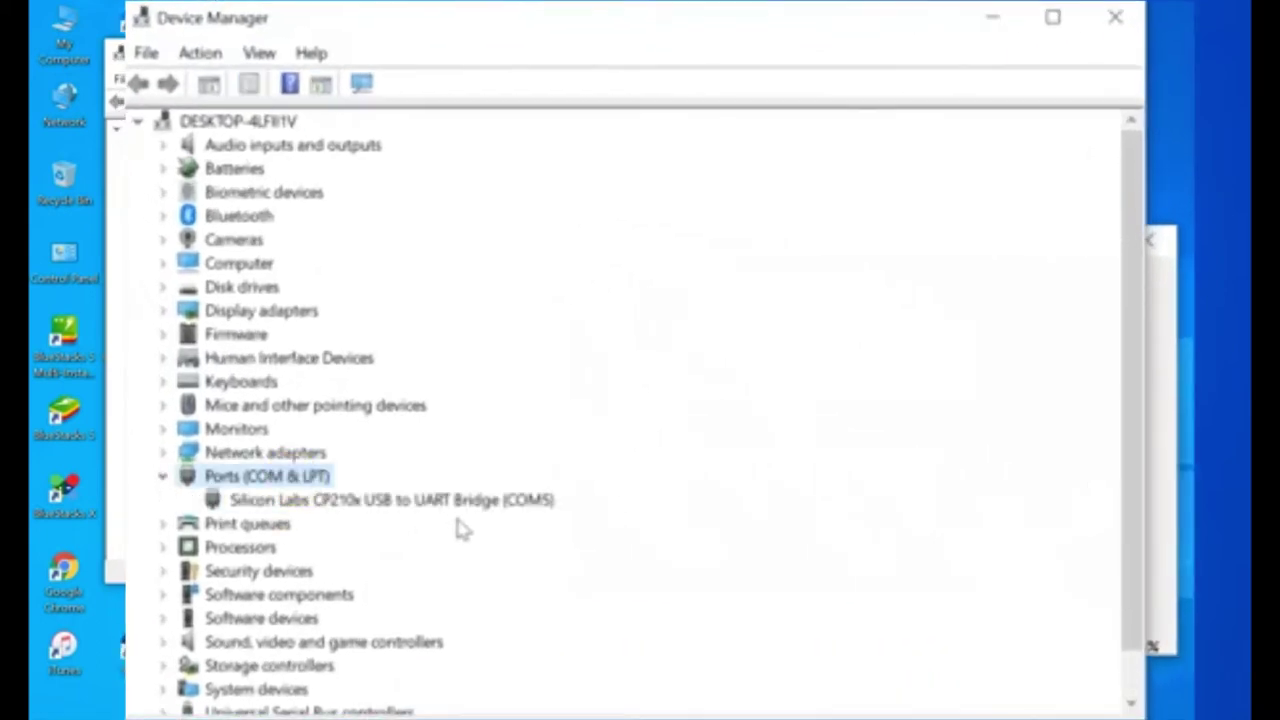
right_click(492, 505)
left_click(585, 657)
left_click(487, 138)
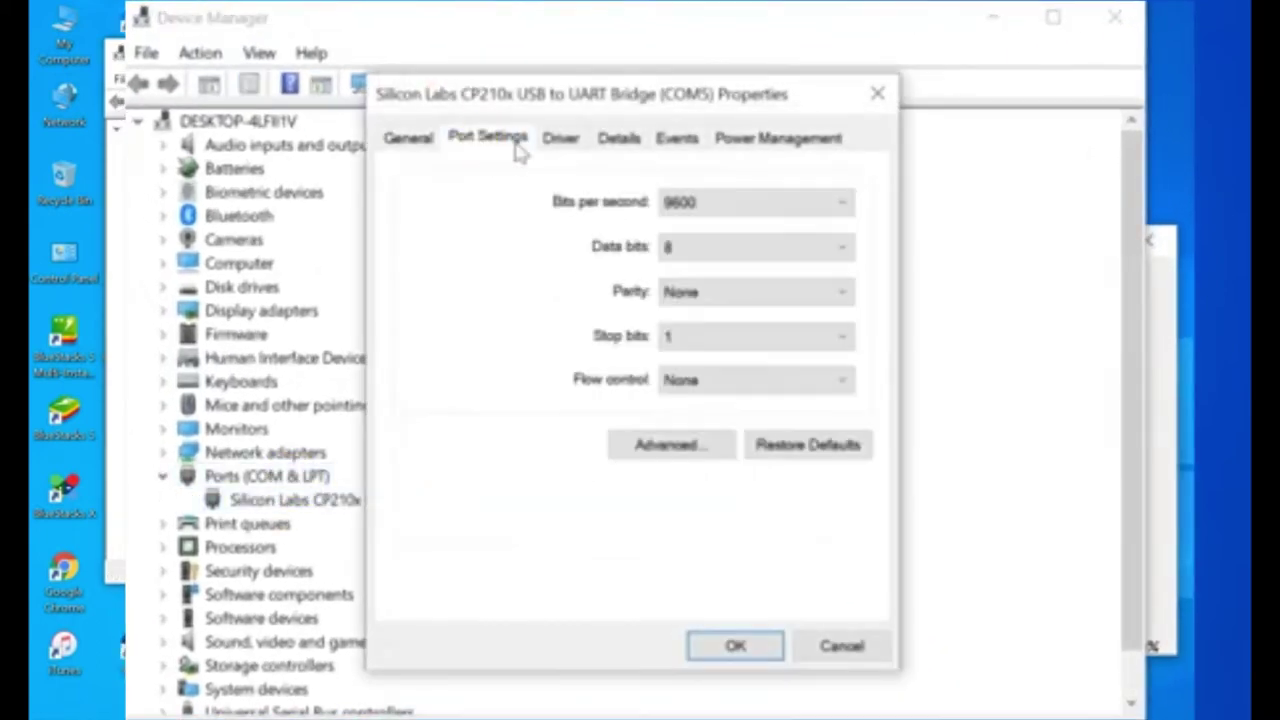
Try COM1 as the COM port number in the bridge's advanced settings, and close Device Manager without saving the change
left_click(652, 450)
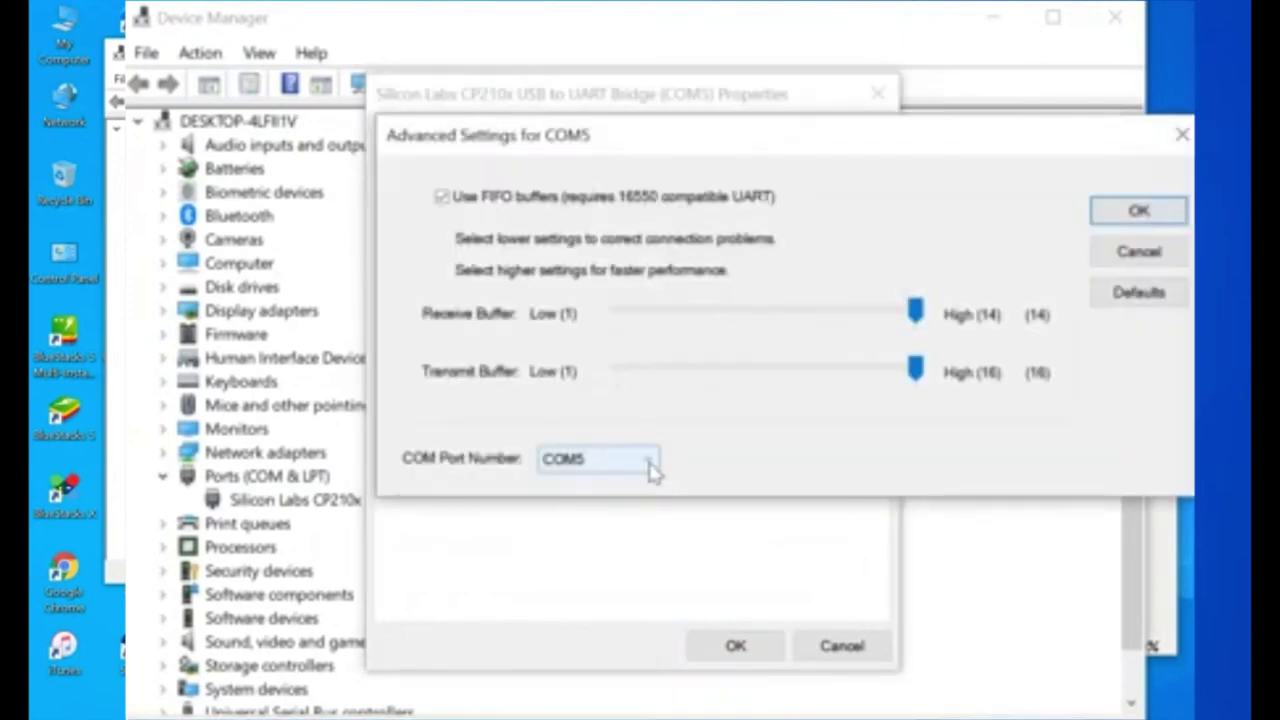
left_click(649, 461)
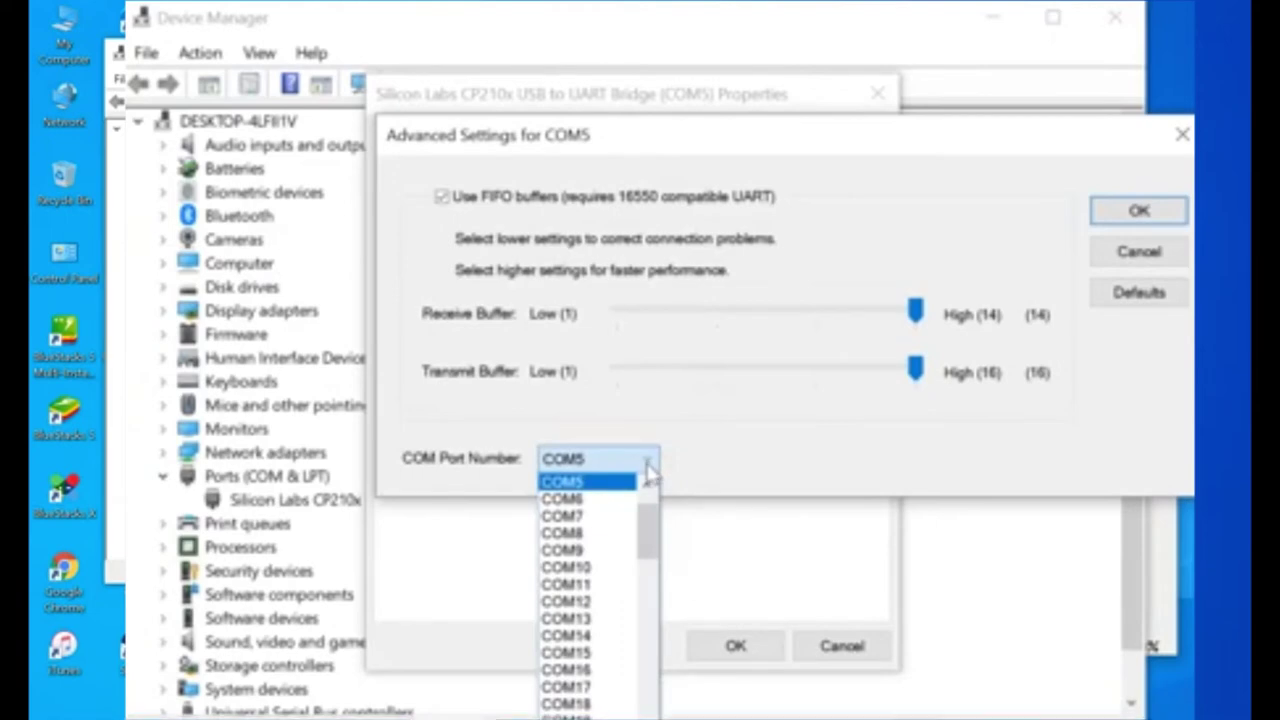
left_click_drag(648, 560, 646, 520)
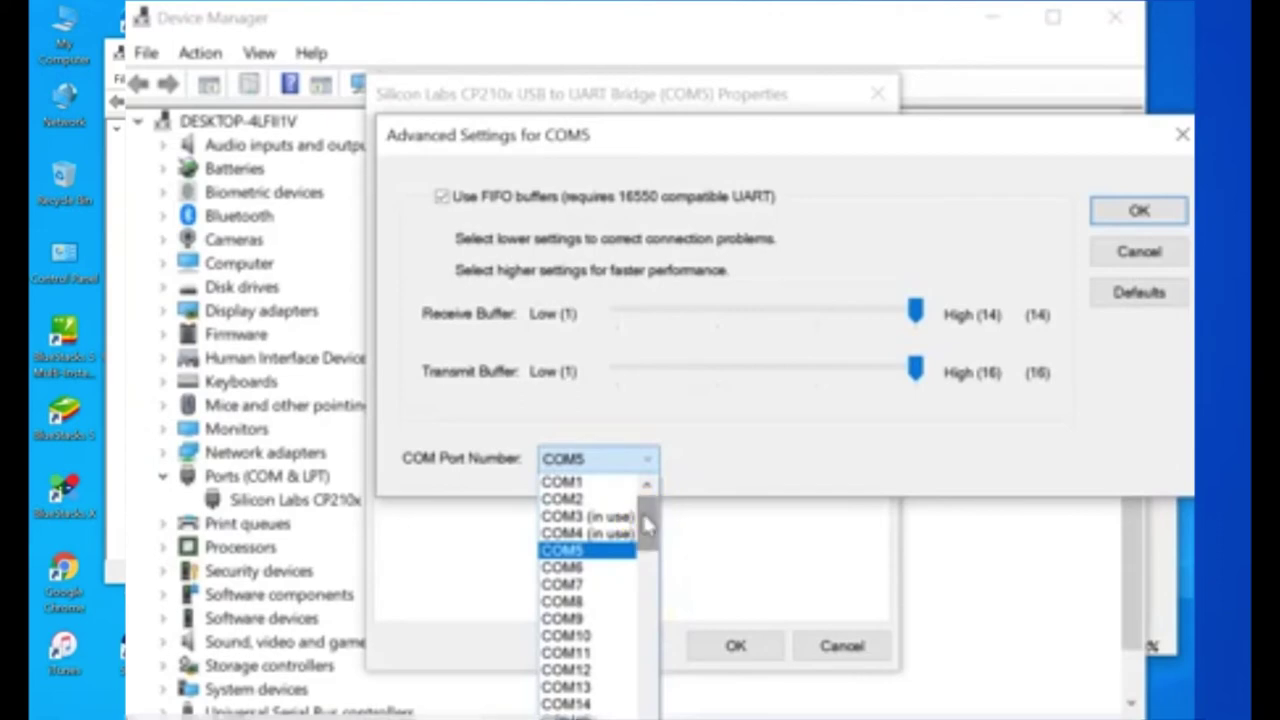
left_click(579, 484)
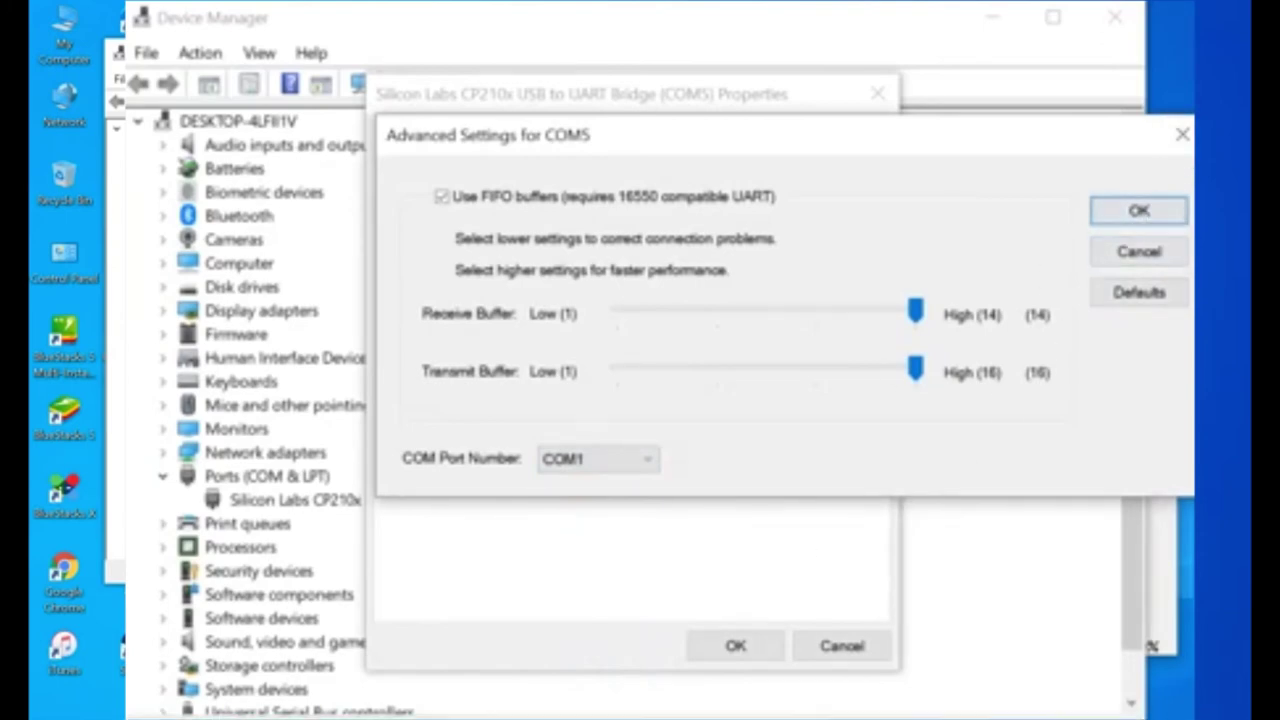
left_click(1181, 133)
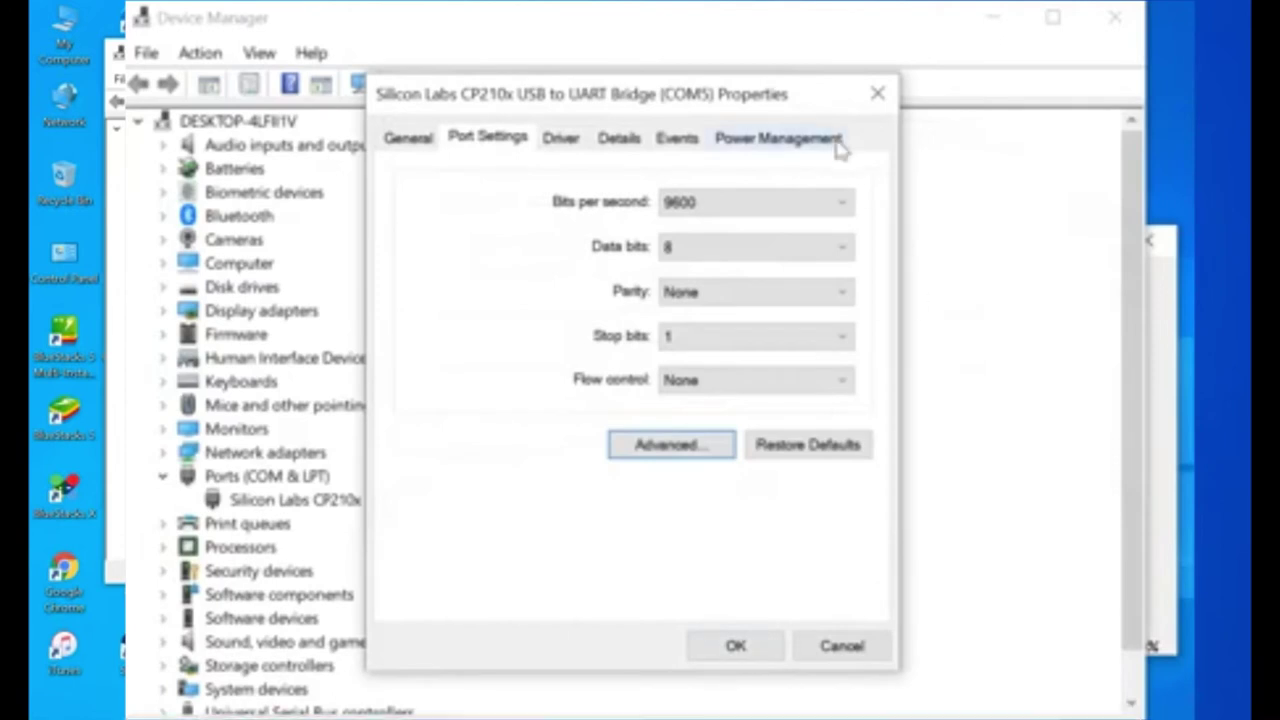
left_click(877, 94)
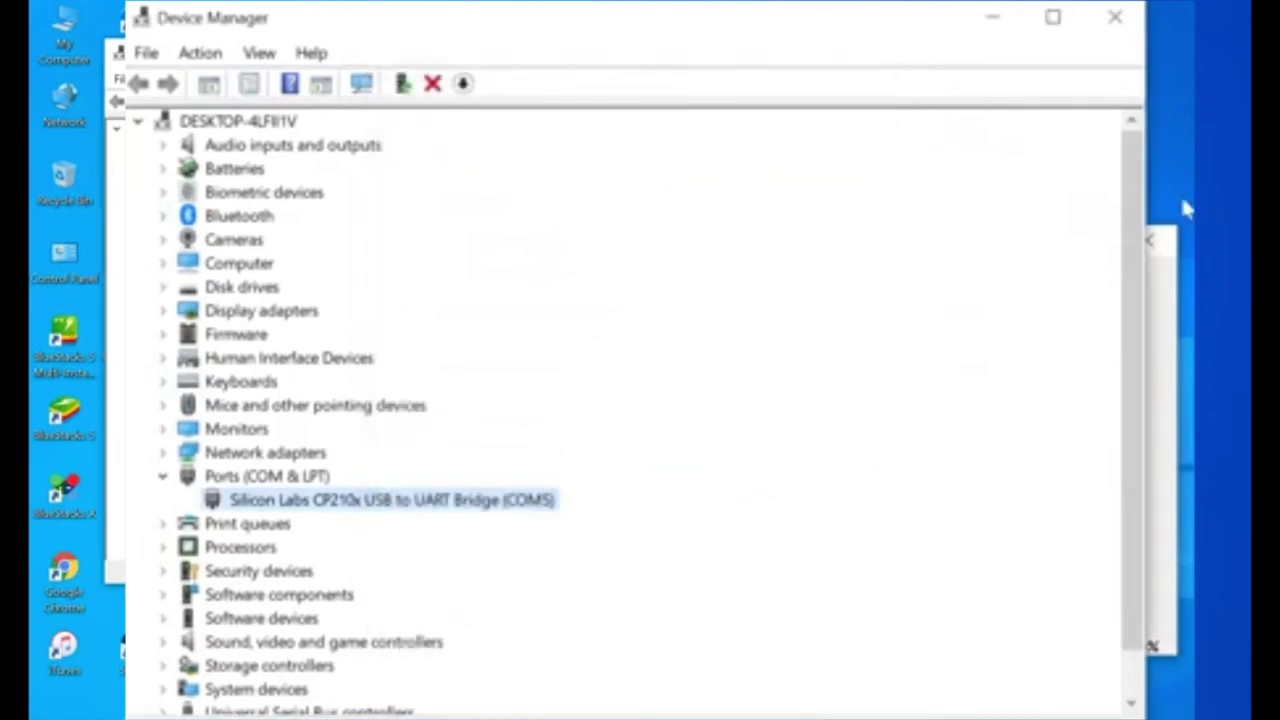
left_click(1115, 18)
Open serial port COM5 in MOD i6 Programmer and start flashing the Flyplus_beta_20_01_16 firmware to the transmitter
left_click(470, 261)
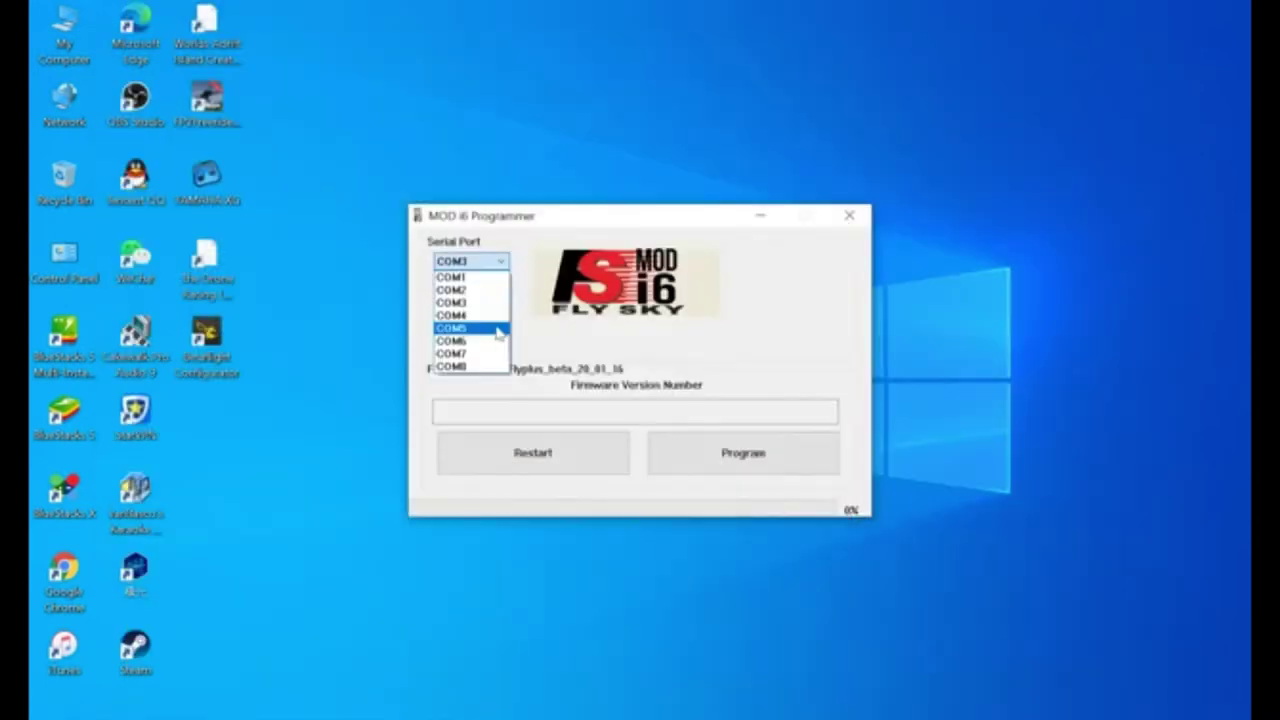
left_click(498, 330)
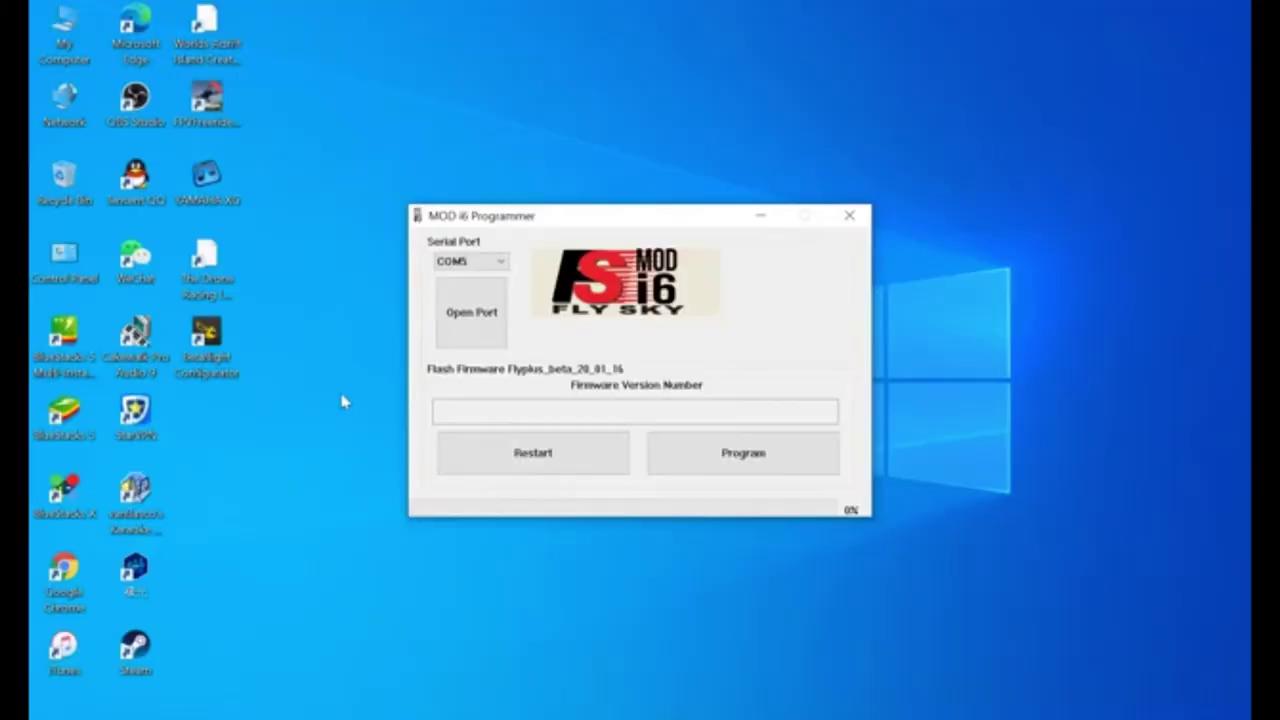
left_click(485, 334)
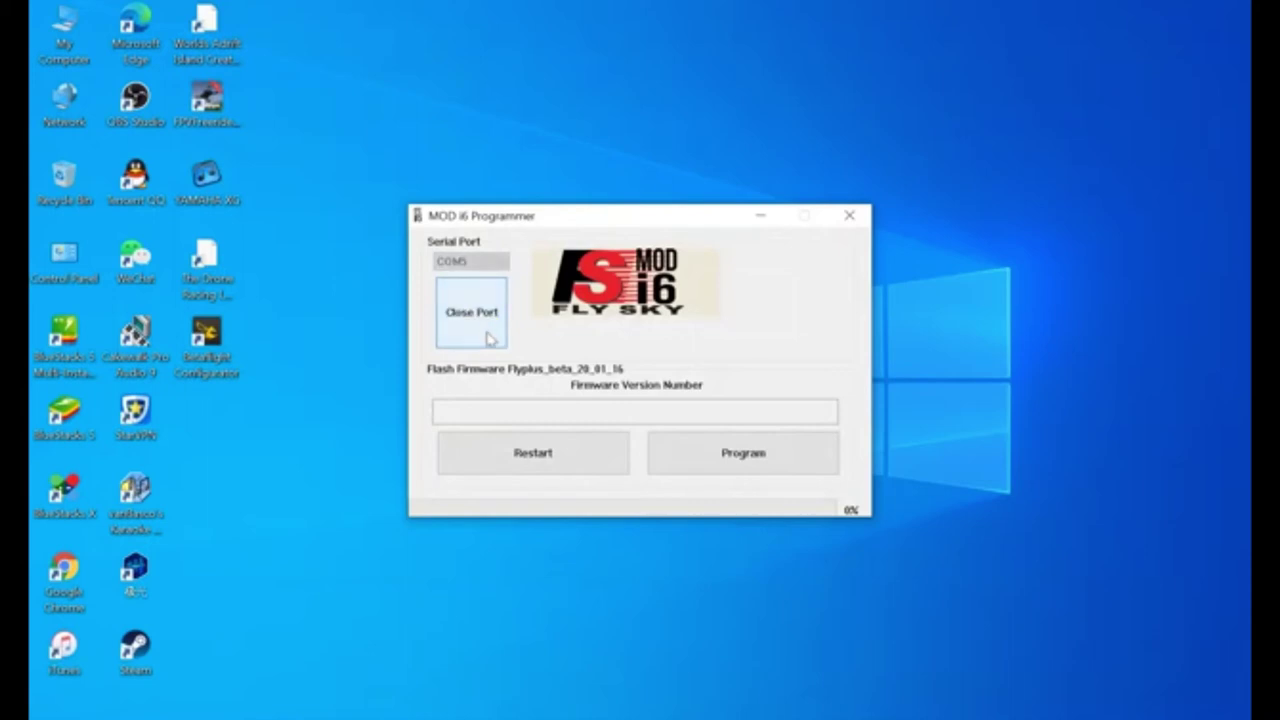
left_click(732, 460)
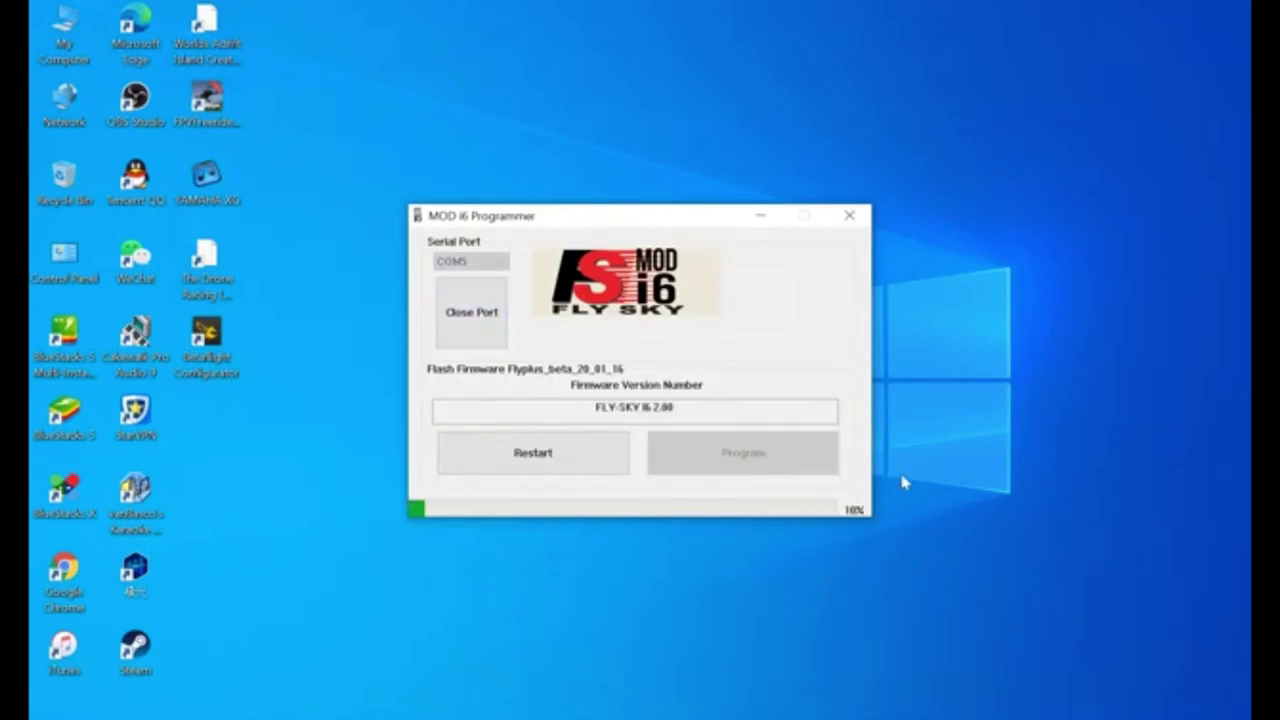